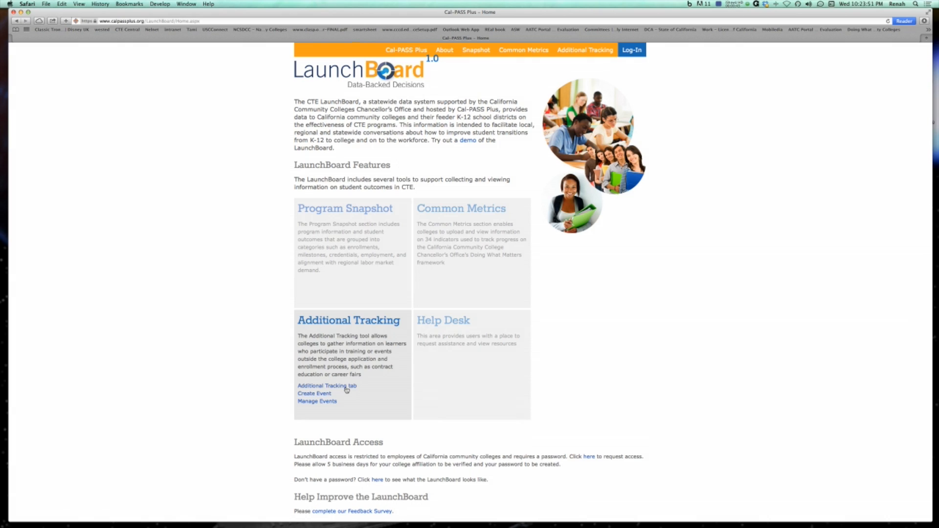
Open the Additional Tracking tool and start creating a new event.
{"action": "left_click", "coordinate": [346, 386]}
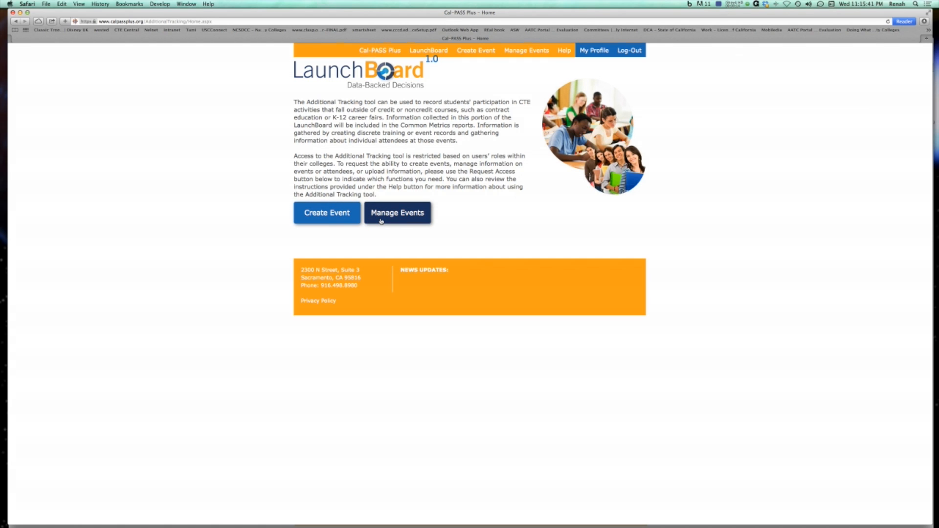
{"action": "left_click", "coordinate": [334, 222]}
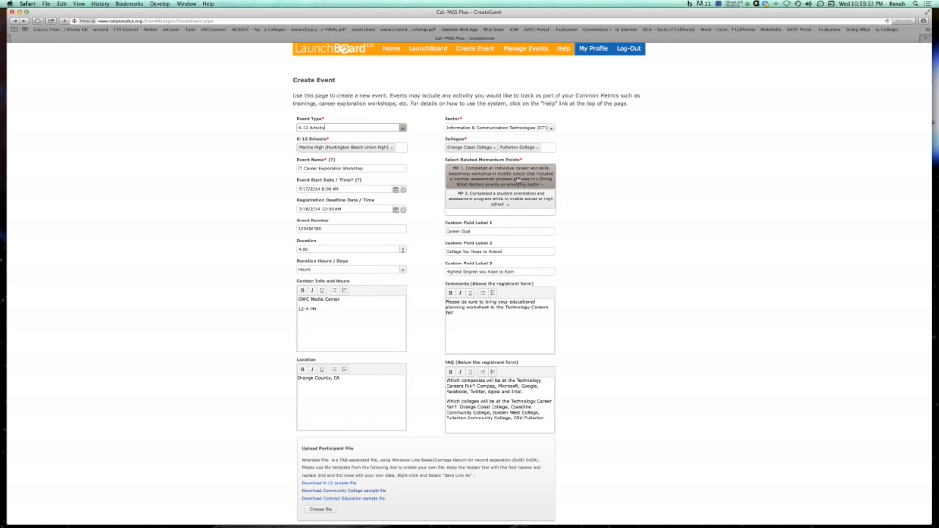
Set the Event Type to K-12 Activity.
{"action": "scroll", "coordinate": [410, 126], "scroll_direction": "down", "scroll_amount": 1}
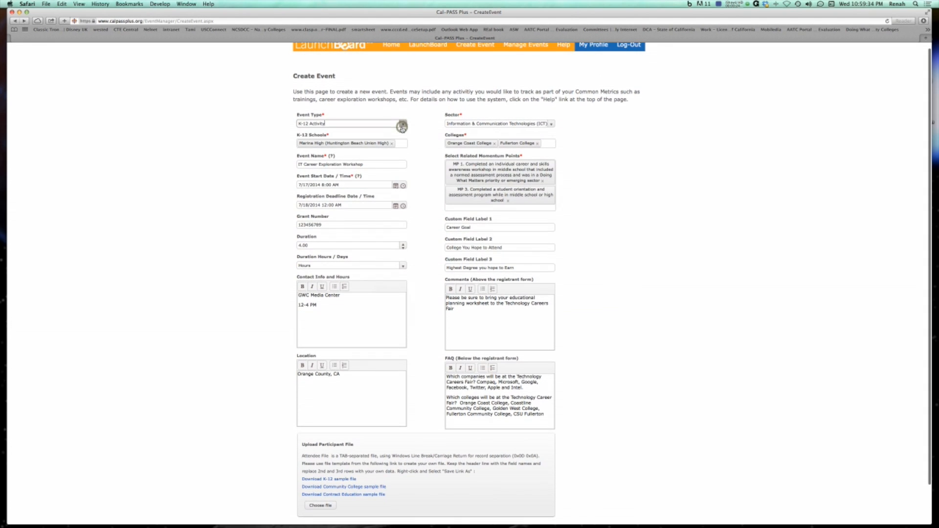
{"action": "left_click", "coordinate": [402, 126]}
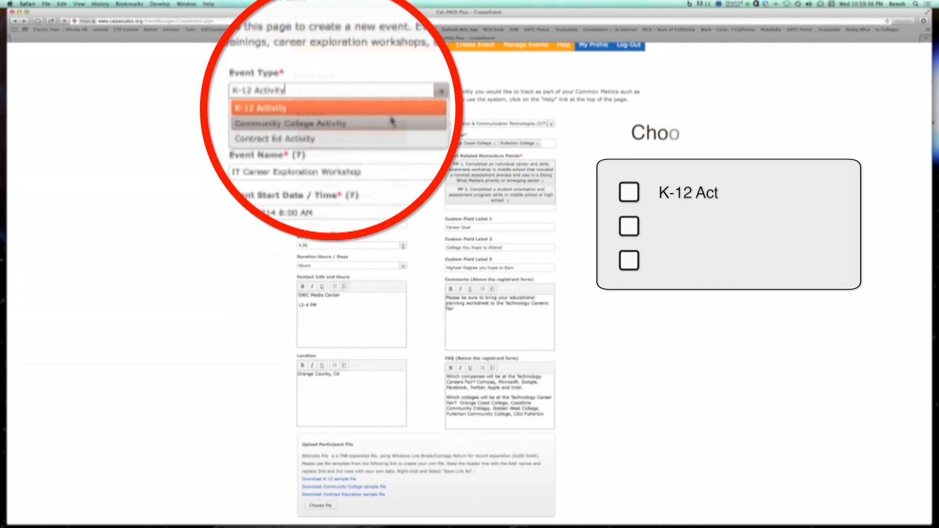
{"action": "scroll", "coordinate": [389, 124], "scroll_direction": "up", "scroll_amount": 1}
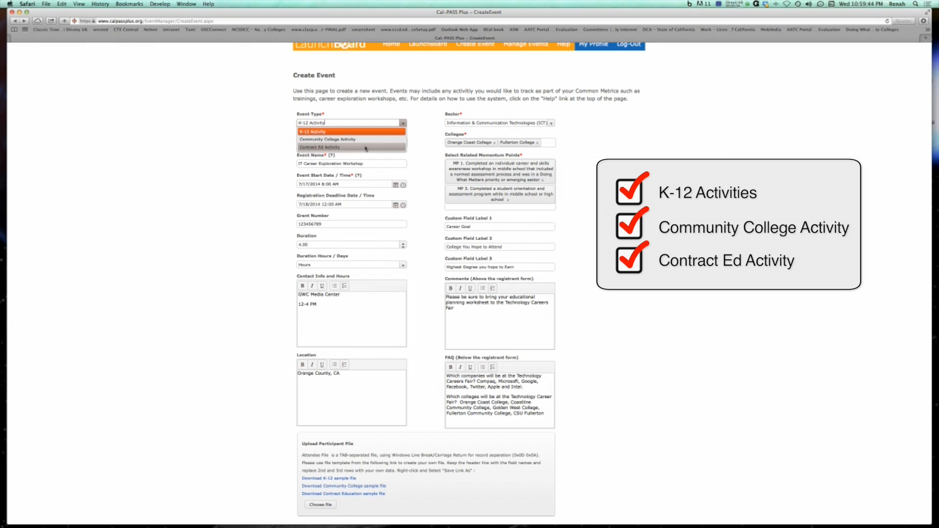
{"action": "left_click", "coordinate": [365, 132]}
{"action": "scroll", "coordinate": [399, 109], "scroll_direction": "up", "scroll_amount": 1}
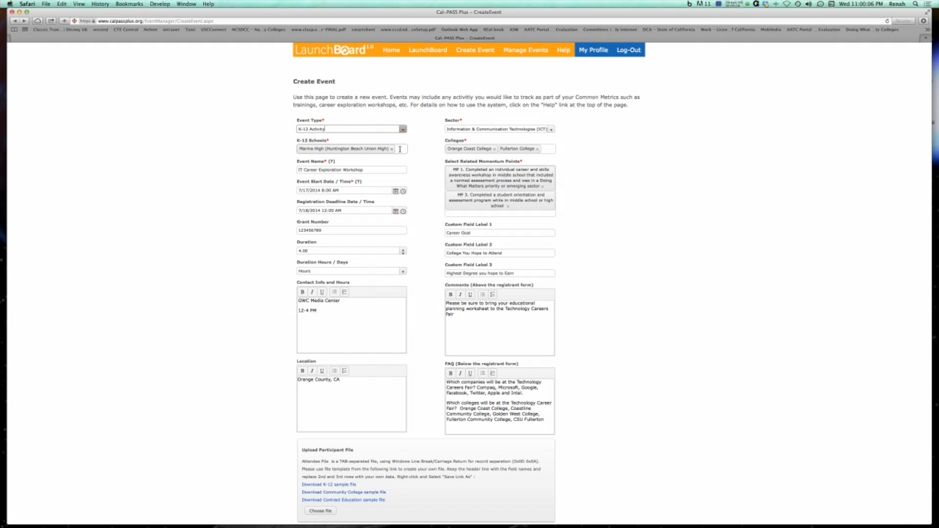
Open the K-12 Schools list and scroll through the available schools.
{"action": "left_click", "coordinate": [383, 169]}
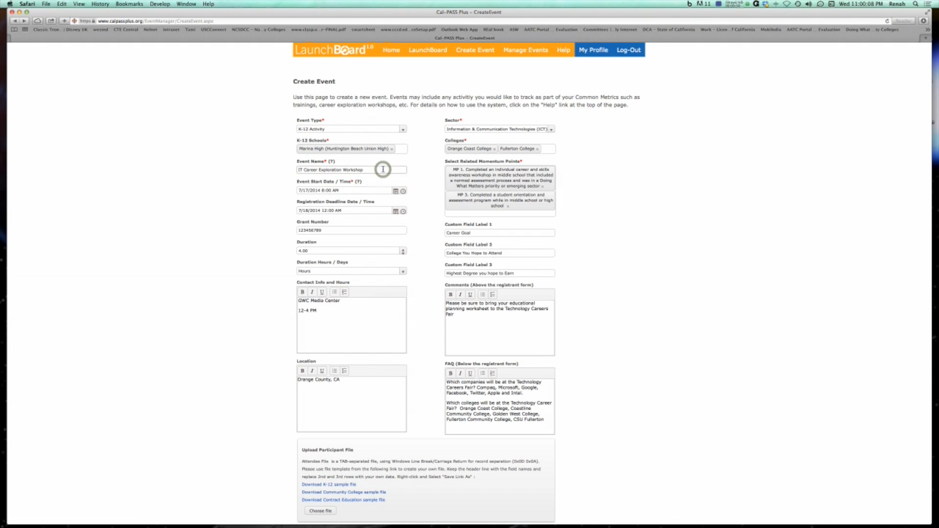
{"action": "left_click", "coordinate": [401, 149]}
{"action": "left_click", "coordinate": [401, 148]}
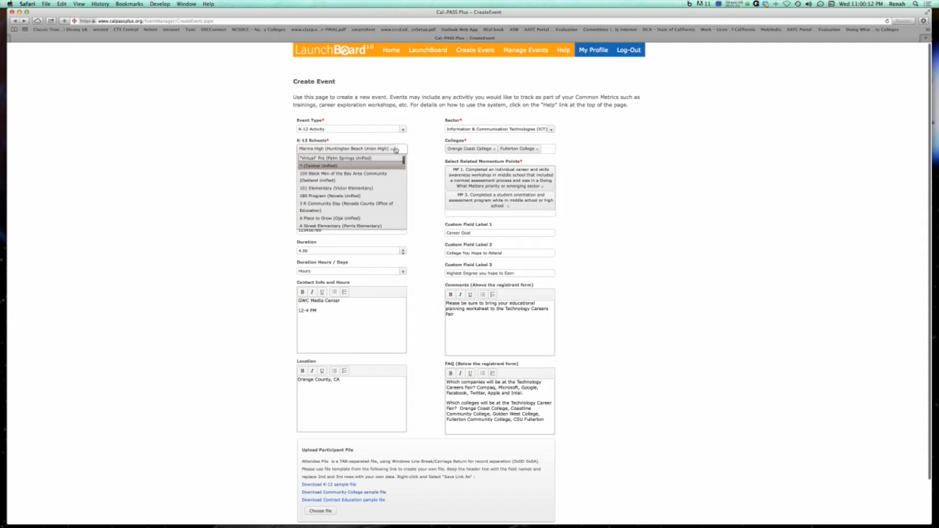
{"action": "scroll", "coordinate": [394, 138], "scroll_direction": "down", "scroll_amount": 1}
Set the event start date to July 17, 2014 and the registration deadline to July 18, 2014.
{"action": "left_click", "coordinate": [396, 189]}
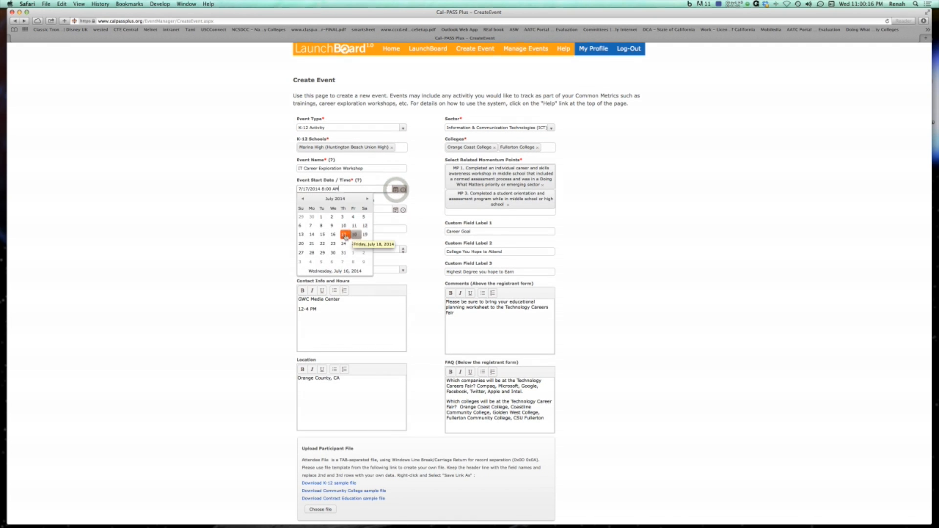
{"action": "left_click", "coordinate": [345, 235]}
{"action": "left_click", "coordinate": [396, 211]}
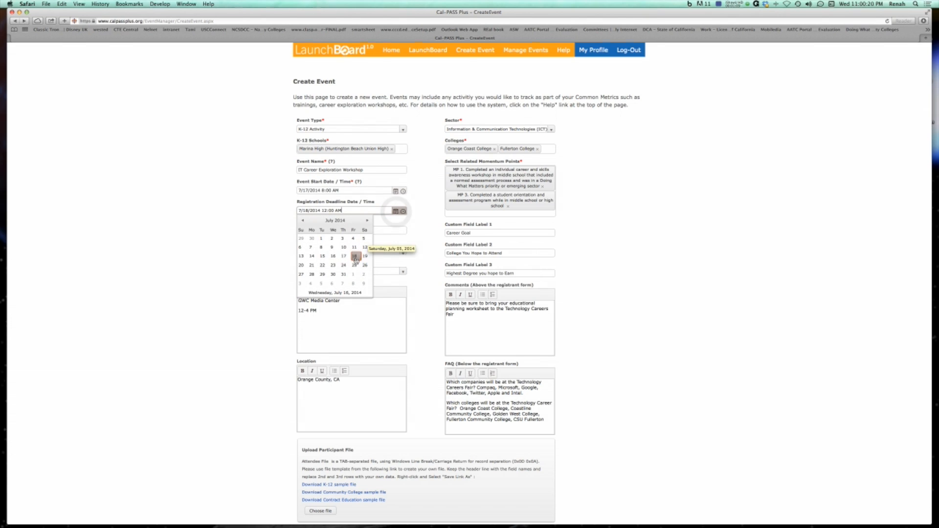
{"action": "left_click", "coordinate": [354, 256]}
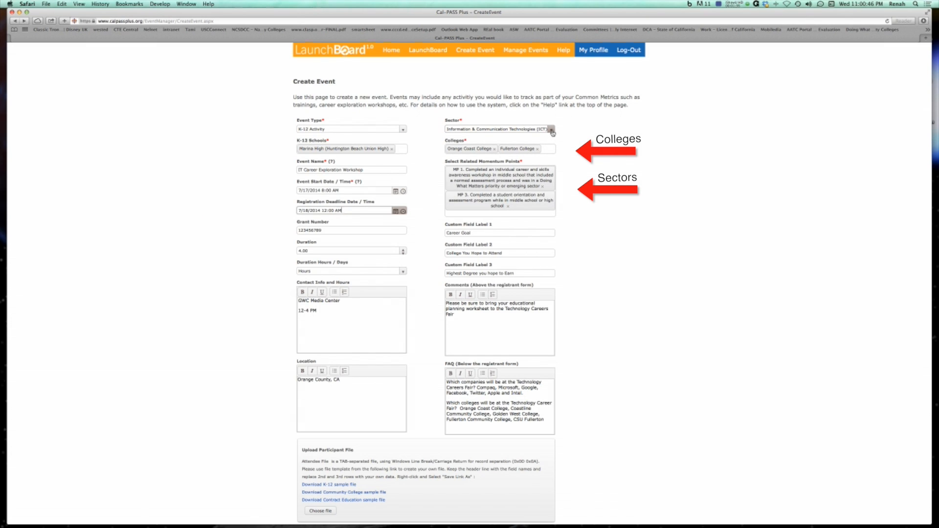
Choose Information & Communication Technologies (ICT)/Digital Media as the event's sector.
{"action": "left_click", "coordinate": [551, 130]}
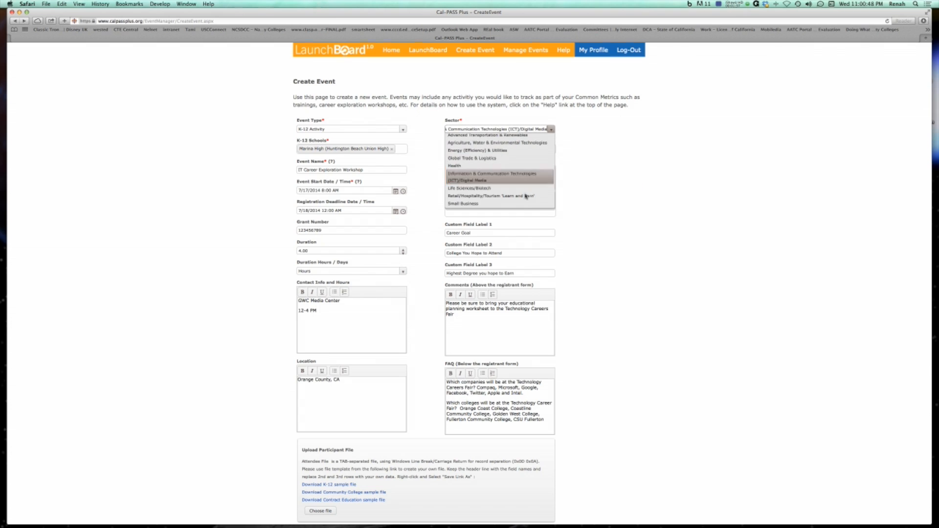
{"action": "left_click", "coordinate": [521, 173]}
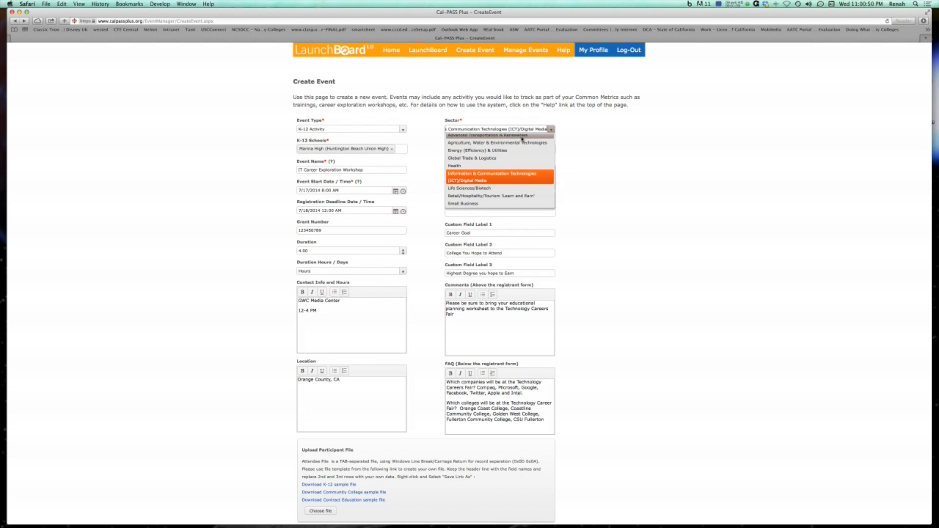
{"action": "left_click", "coordinate": [515, 177]}
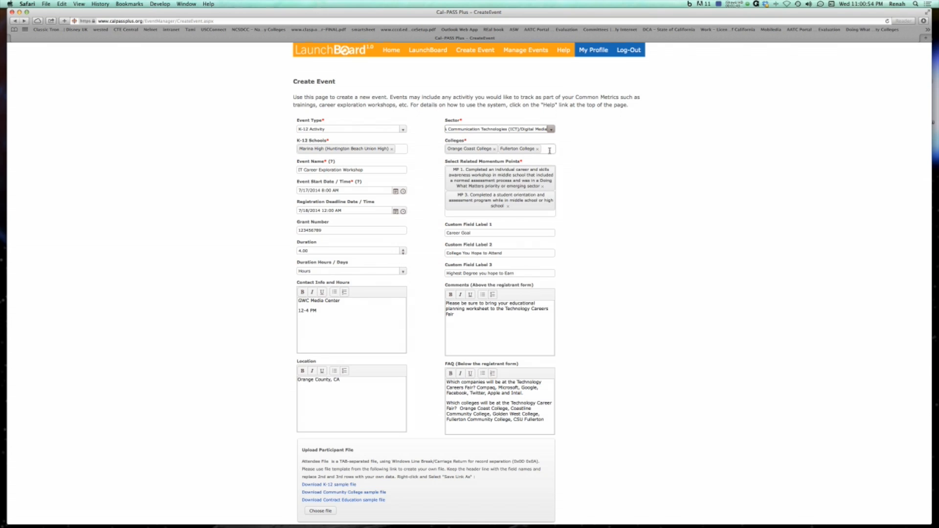
Open the Colleges list and scroll through the available colleges.
{"action": "left_click", "coordinate": [550, 148]}
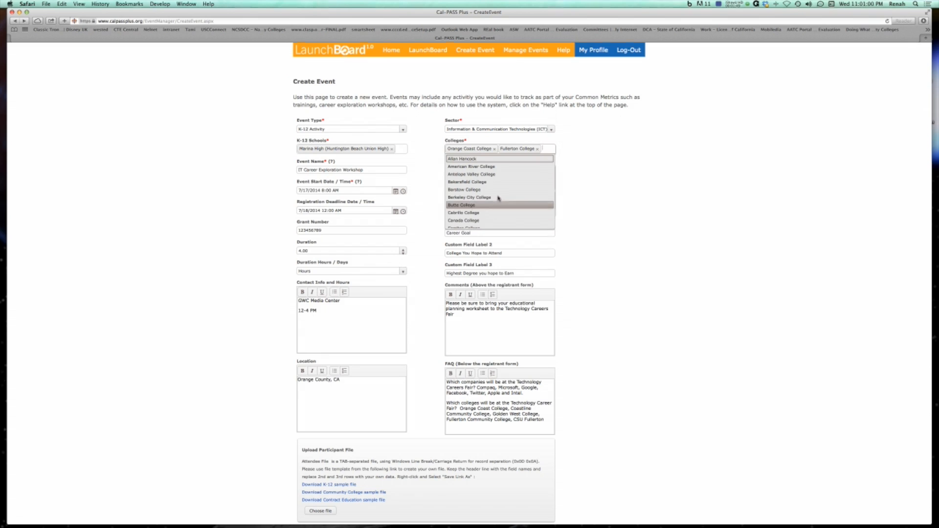
{"action": "scroll", "coordinate": [498, 201], "scroll_direction": "down", "scroll_amount": 5}
{"action": "scroll", "coordinate": [499, 196], "scroll_direction": "up", "scroll_amount": 2}
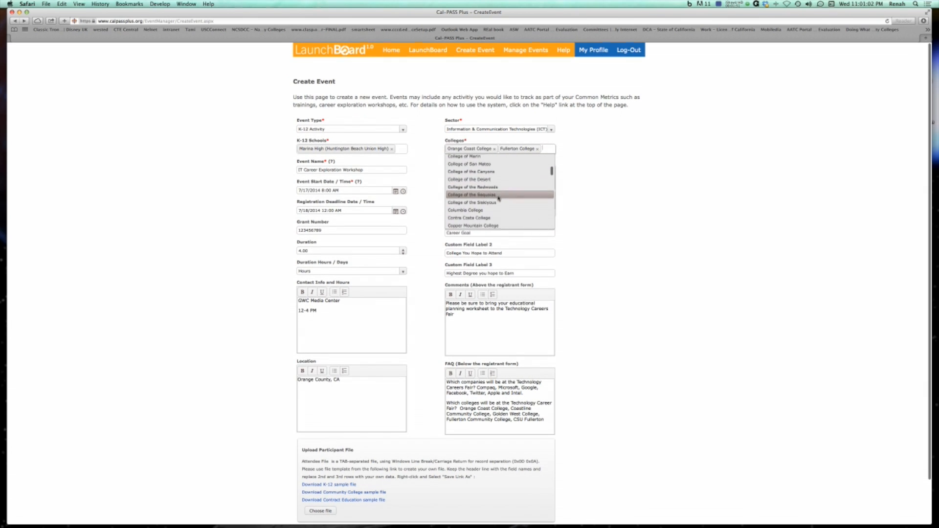
{"action": "left_click", "coordinate": [514, 140]}
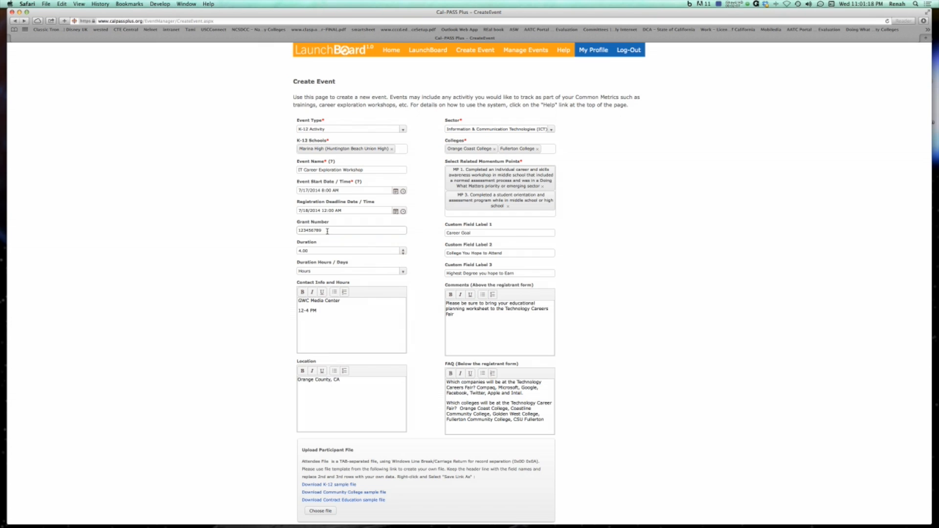
Browse the list of related momentum points available for the event.
{"action": "left_click", "coordinate": [498, 214]}
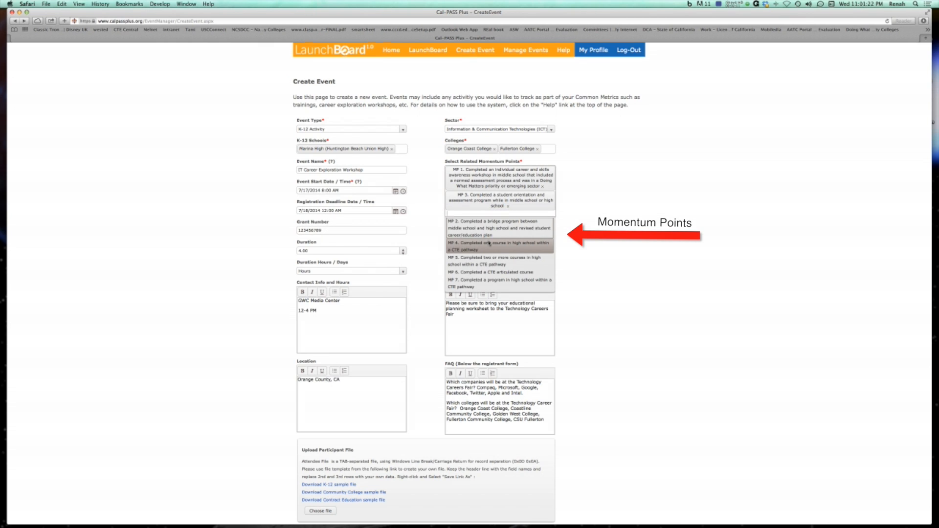
{"action": "scroll", "coordinate": [489, 243], "scroll_direction": "down", "scroll_amount": 10}
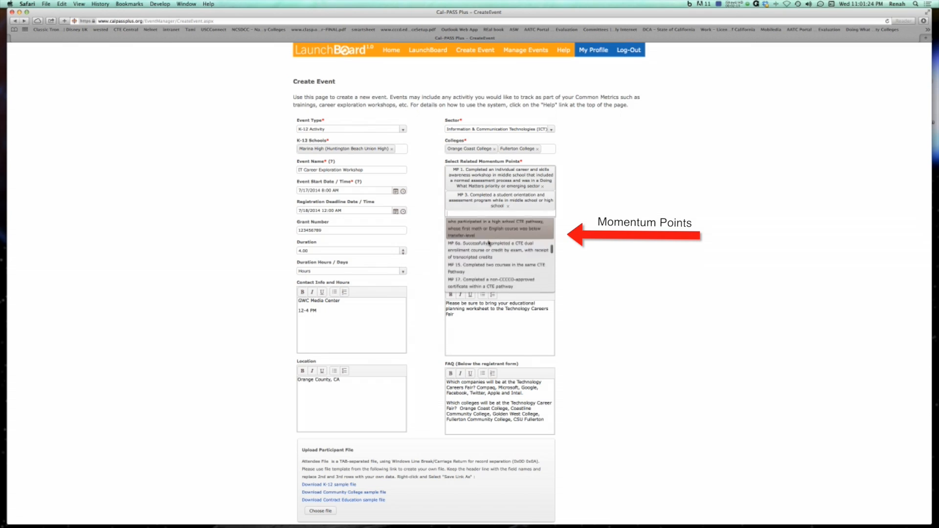
{"action": "scroll", "coordinate": [489, 243], "scroll_direction": "down", "scroll_amount": 8}
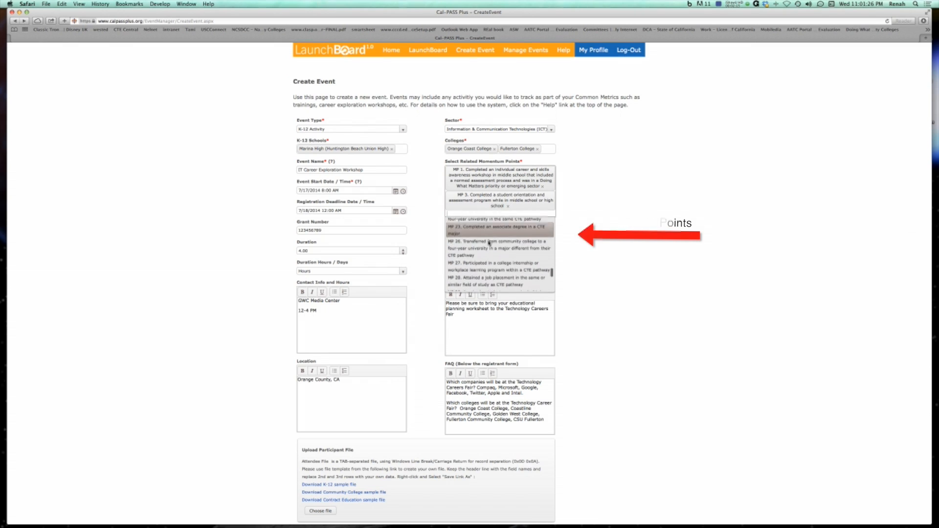
{"action": "scroll", "coordinate": [489, 243], "scroll_direction": "down", "scroll_amount": 8}
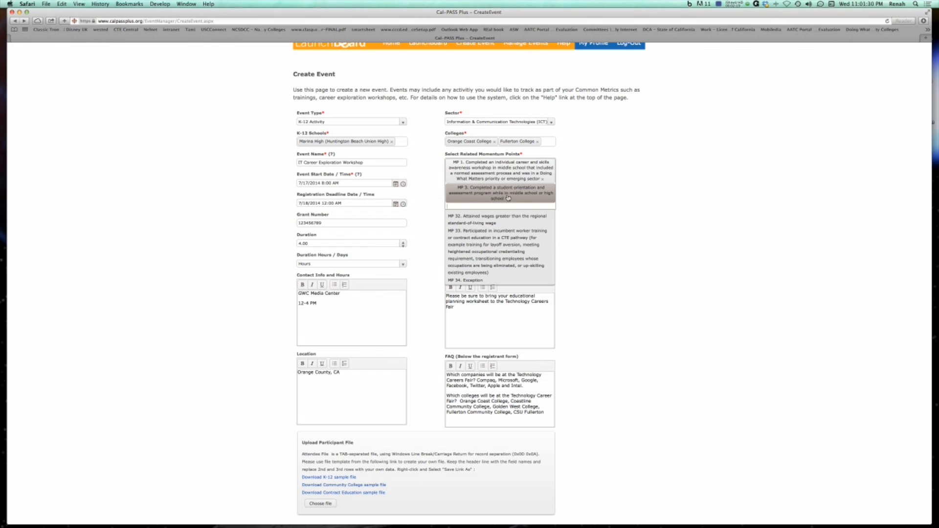
{"action": "left_click", "coordinate": [565, 201]}
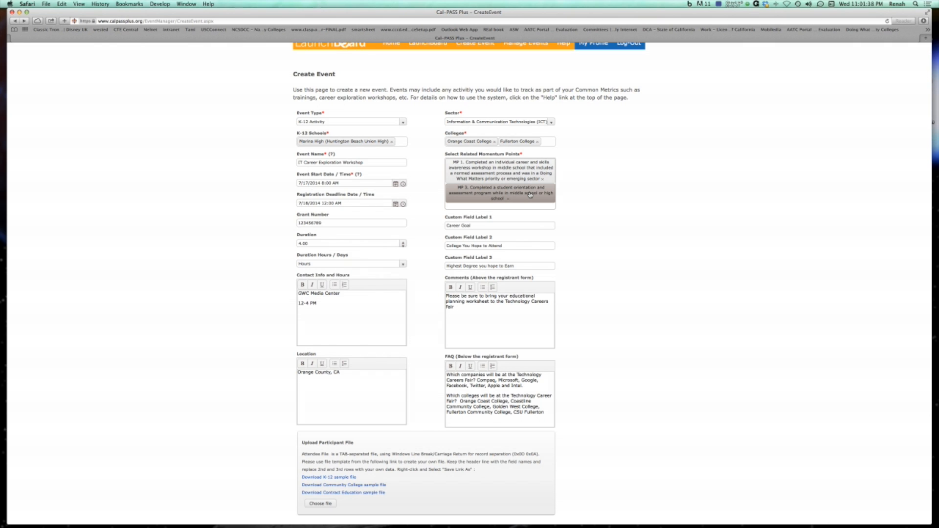
{"action": "scroll", "coordinate": [567, 212], "scroll_direction": "up", "scroll_amount": 1}
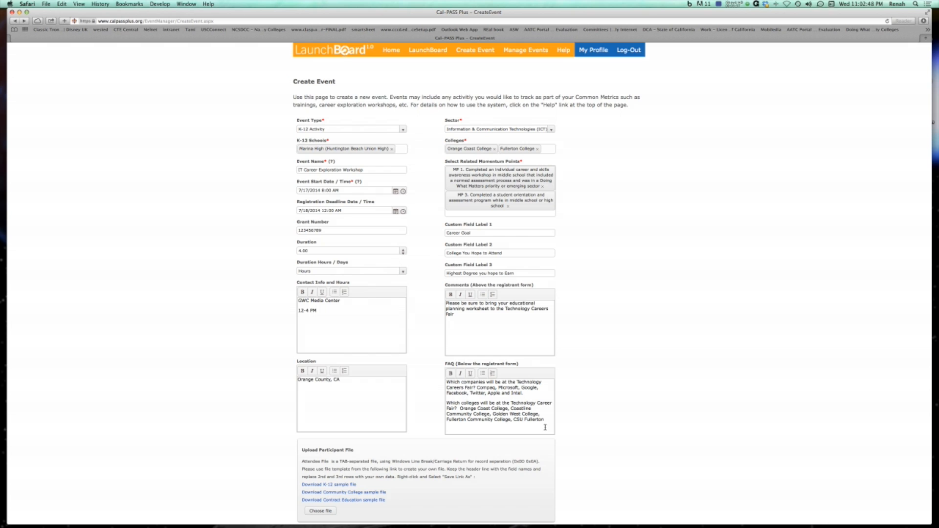
Submit the form to create the event.
{"action": "scroll", "coordinate": [545, 427], "scroll_direction": "down", "scroll_amount": 2}
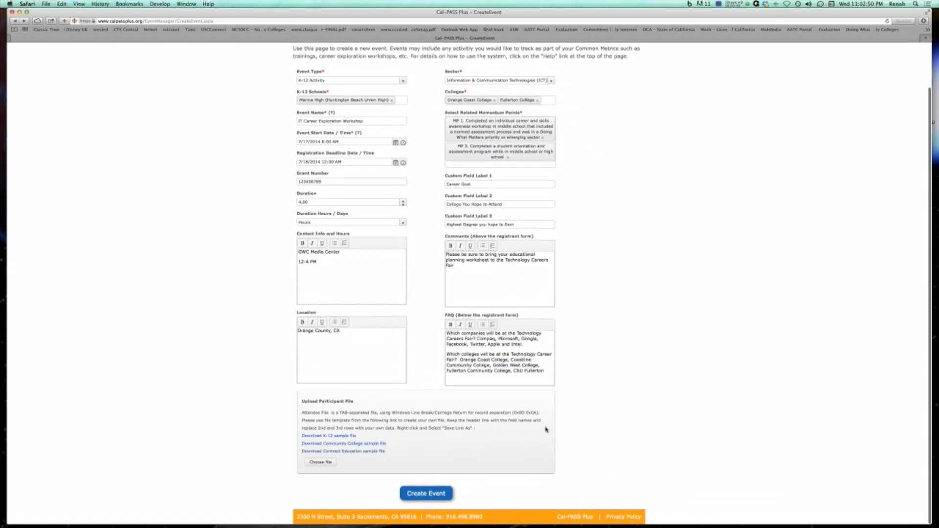
{"action": "left_click", "coordinate": [424, 495]}
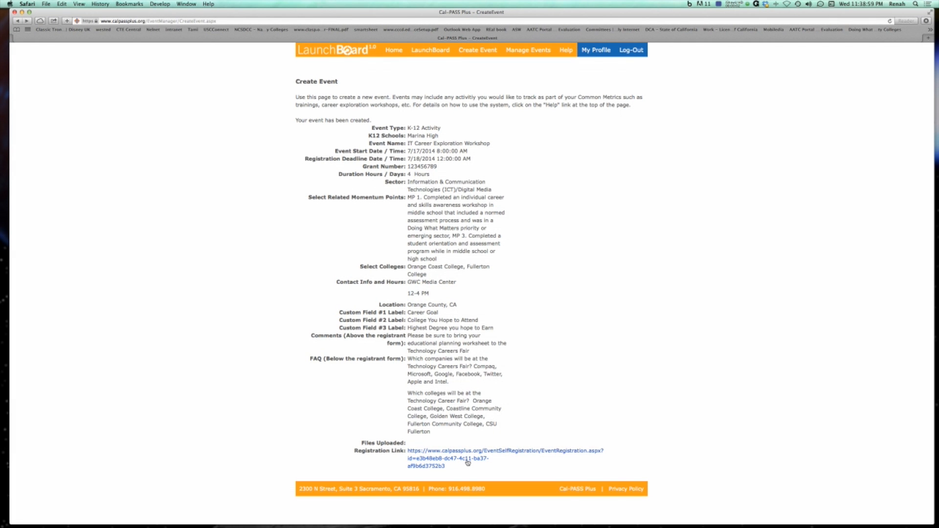
Open the event registration form from the confirmation e-mail link and enter the attendee's e-mail address.
{"action": "left_click", "coordinate": [467, 463]}
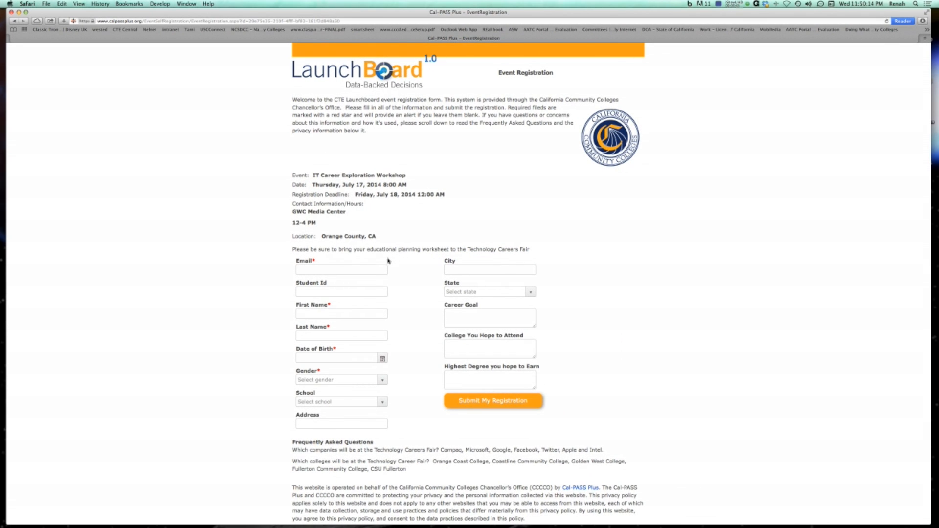
{"action": "left_click", "coordinate": [341, 271]}
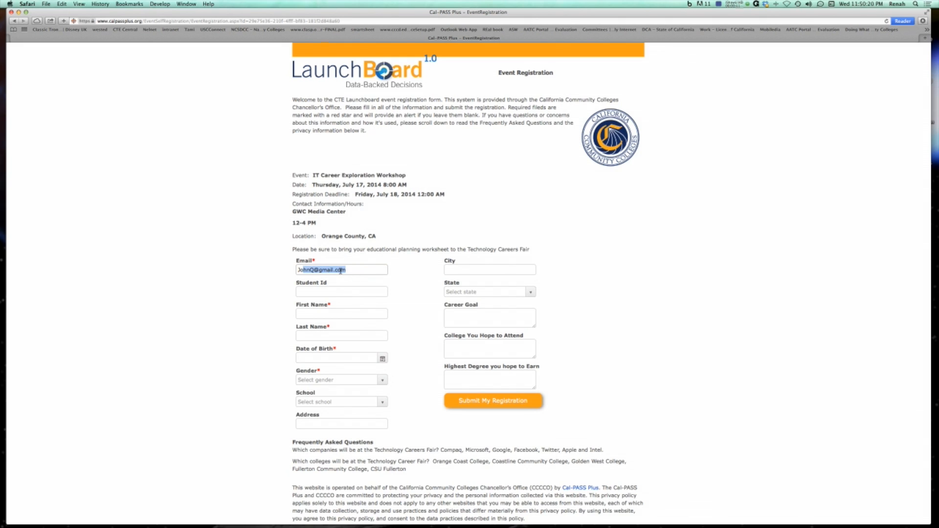
Enter the attendee's student ID.
{"action": "left_click", "coordinate": [327, 292]}
{"action": "type", "text": "54321"}
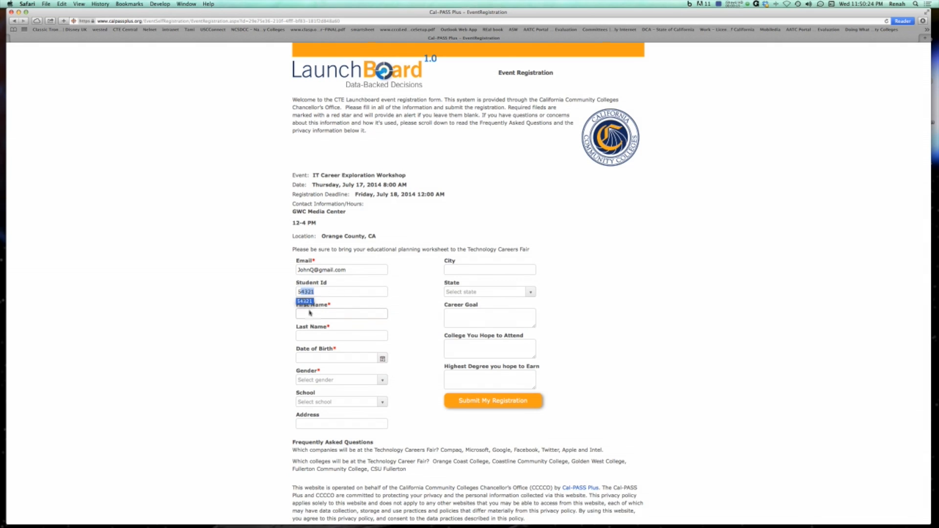
Fill in the attendee's first name and last name.
{"action": "left_click", "coordinate": [311, 318]}
{"action": "type", "text": "John"}
{"action": "left_click", "coordinate": [312, 336]}
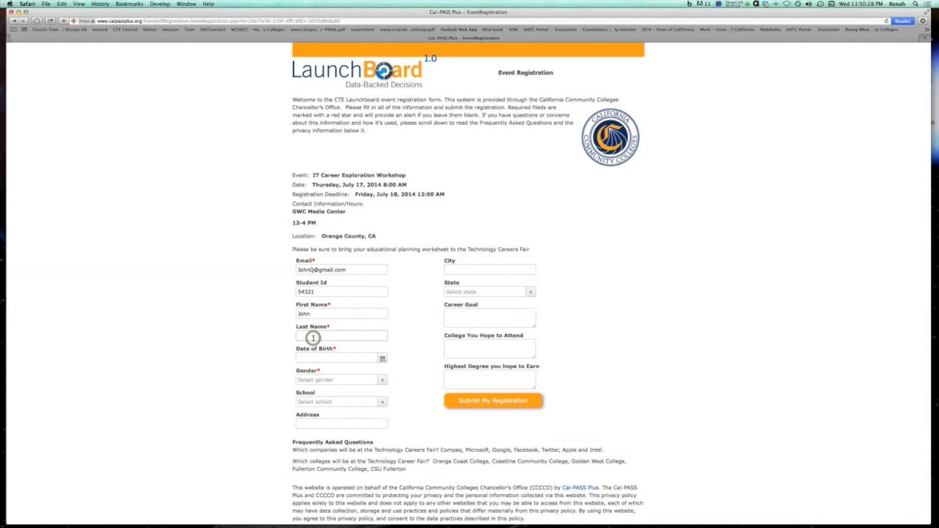
{"action": "type", "text": "Q"}
Enter the attendee's date of birth.
{"action": "left_click", "coordinate": [339, 359]}
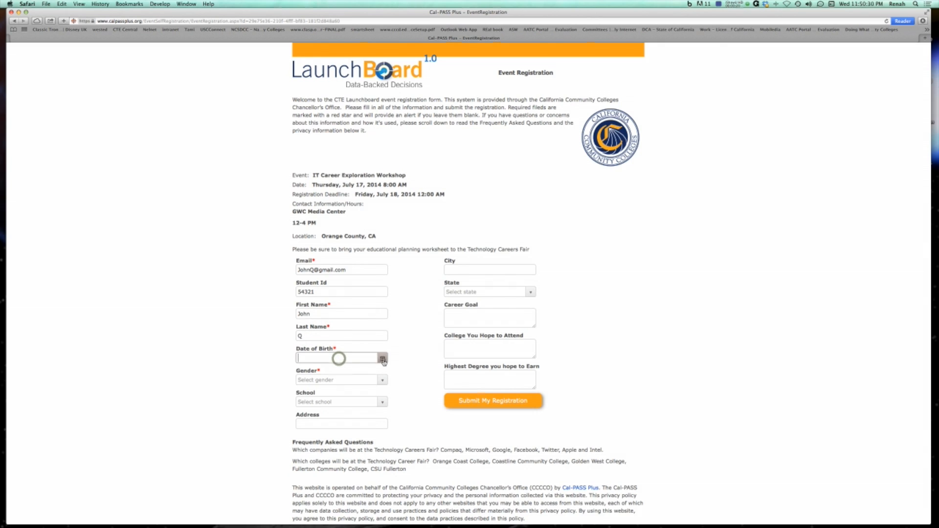
{"action": "left_click", "coordinate": [383, 360]}
{"action": "left_click", "coordinate": [320, 358]}
{"action": "type", "text": "01/15"}
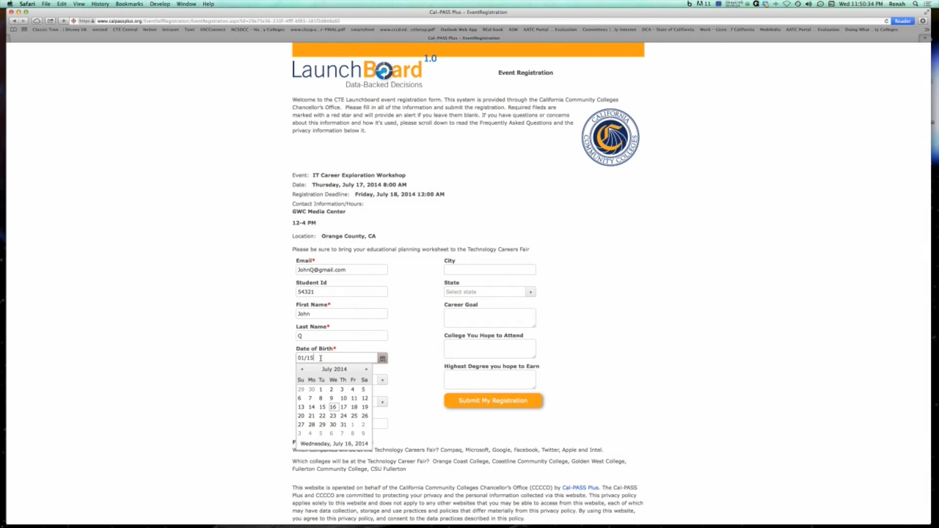
{"action": "type", "text": "/1995"}
{"action": "left_click", "coordinate": [394, 372]}
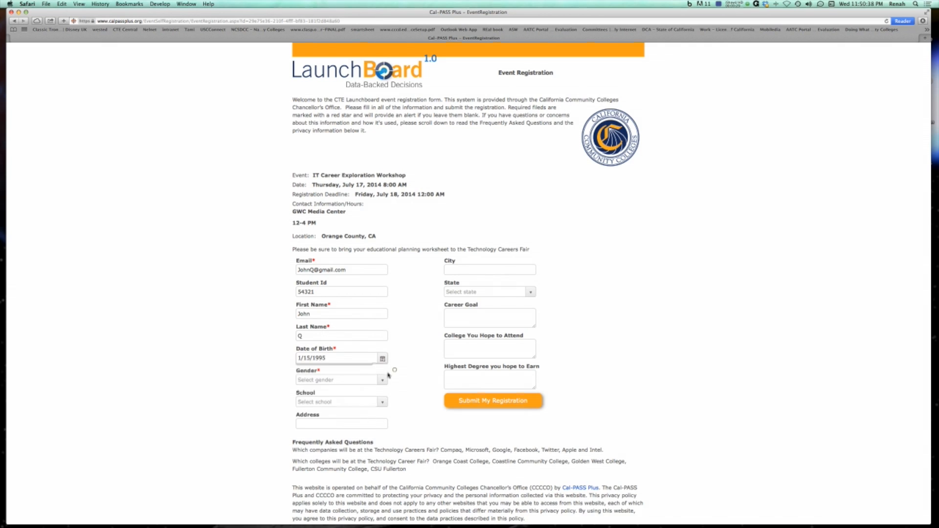
Set the gender to Male and the school to Marina High.
{"action": "left_click", "coordinate": [351, 383]}
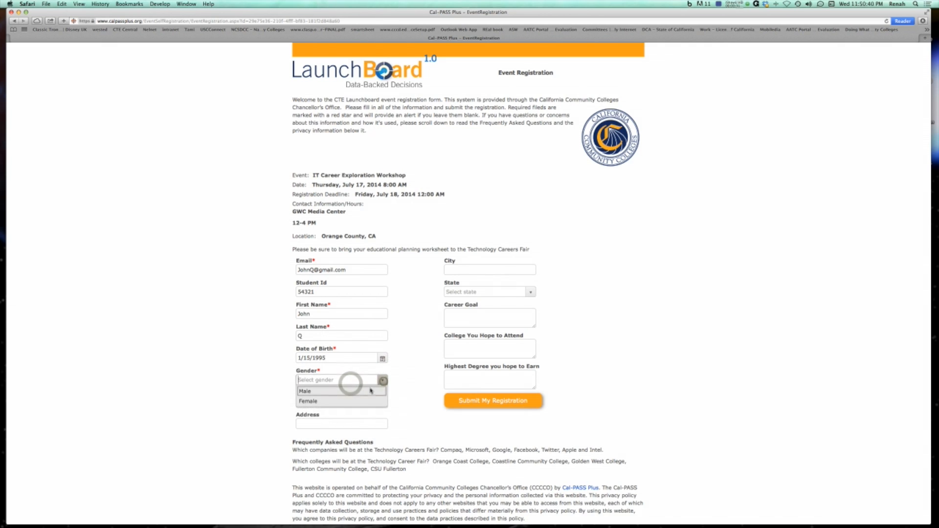
{"action": "left_click", "coordinate": [360, 391]}
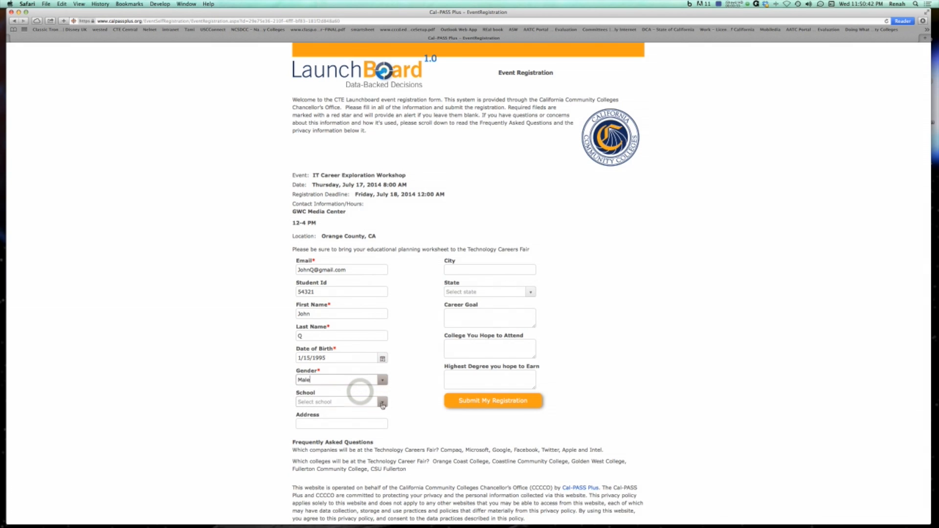
{"action": "left_click", "coordinate": [383, 403]}
{"action": "left_click", "coordinate": [349, 414]}
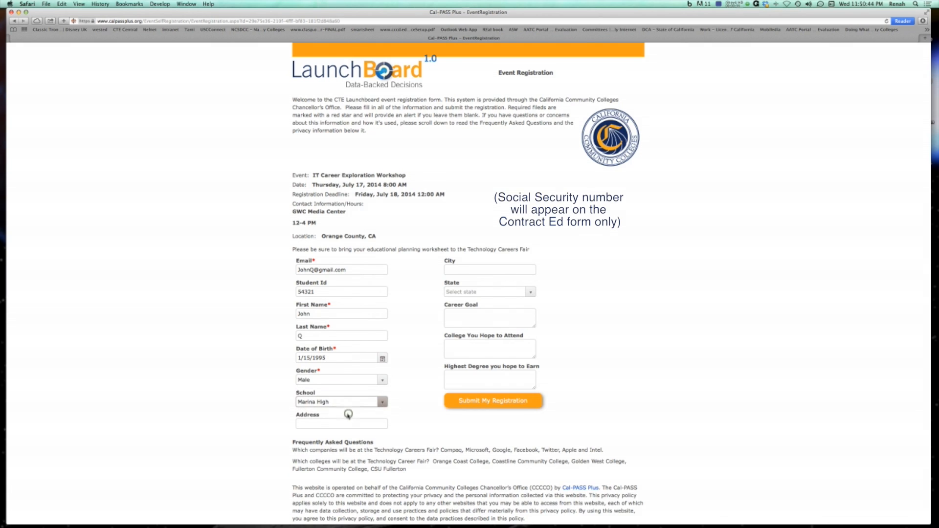
Enter the attendee's street address.
{"action": "left_click", "coordinate": [335, 424]}
{"action": "type", "text": "Springdale Ave"}
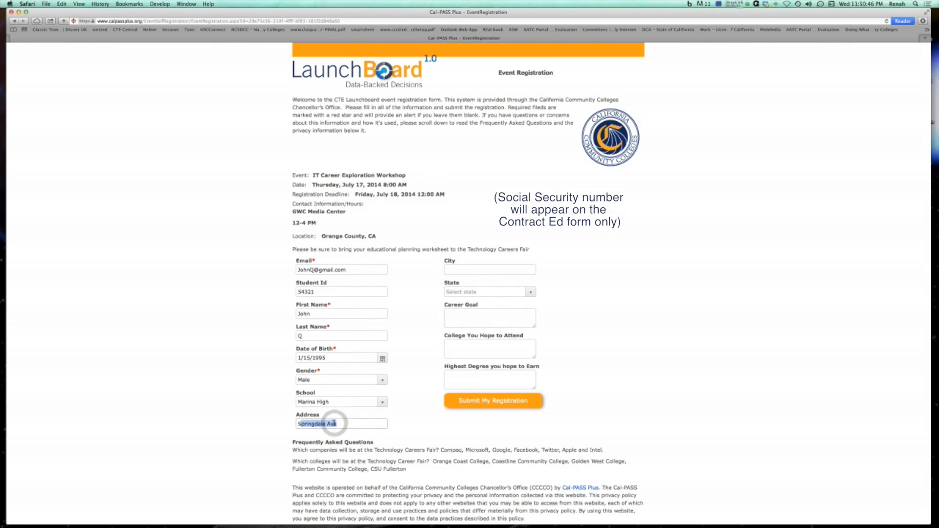
Enter Huntington Beach, CA as the city and select California as the state.
{"action": "left_click", "coordinate": [480, 269]}
{"action": "type", "text": "Huntington Beach, CA"}
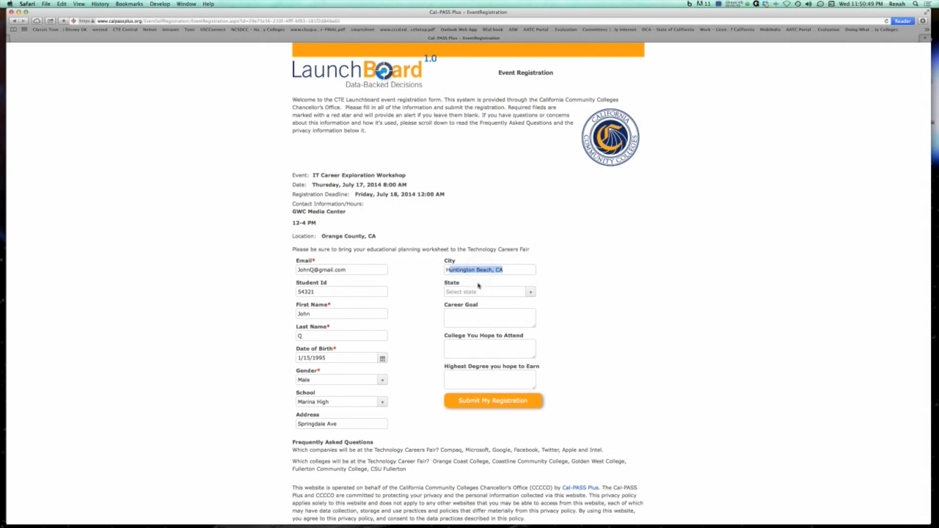
{"action": "left_click", "coordinate": [472, 292]}
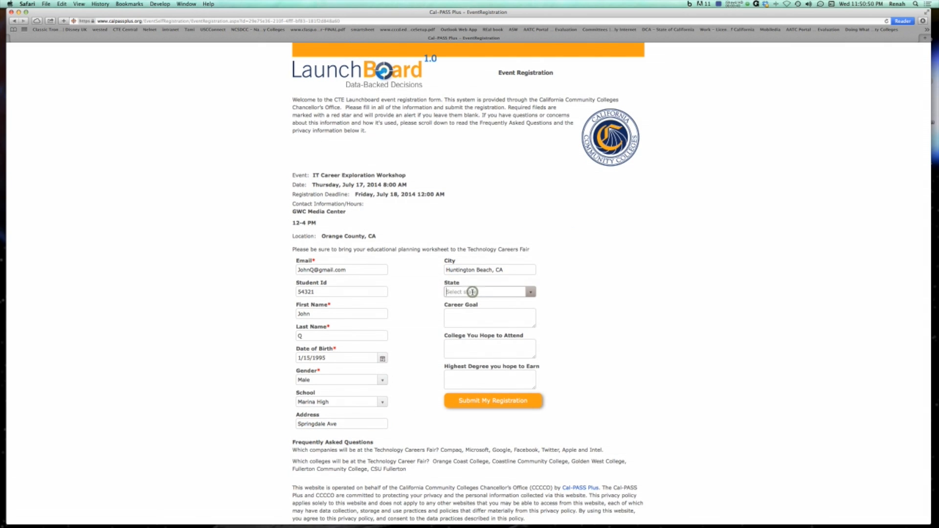
{"action": "type", "text": "c"}
{"action": "left_click", "coordinate": [529, 292]}
{"action": "left_click", "coordinate": [482, 345]}
Enter Computer Programmer as the career goal.
{"action": "left_click", "coordinate": [475, 316]}
{"action": "type", "text": "C"}
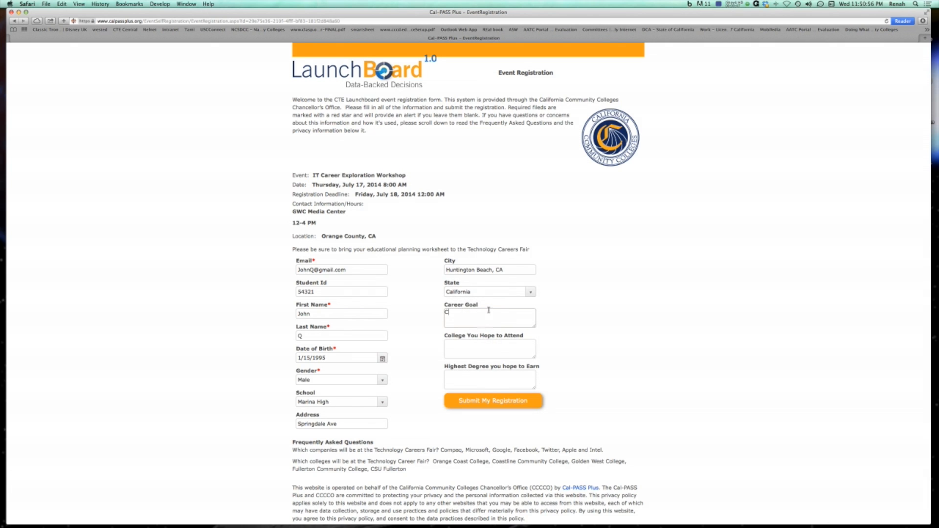
{"action": "type", "text": "omputer Programmer"}
Enter CSU LB as the college to attend and BS as the highest degree to earn.
{"action": "left_click", "coordinate": [465, 349]}
{"action": "type", "text": "CSU LB"}
{"action": "scroll", "coordinate": [466, 349], "scroll_direction": "down", "scroll_amount": 1}
{"action": "left_click", "coordinate": [467, 373]}
{"action": "type", "text": "BS"}
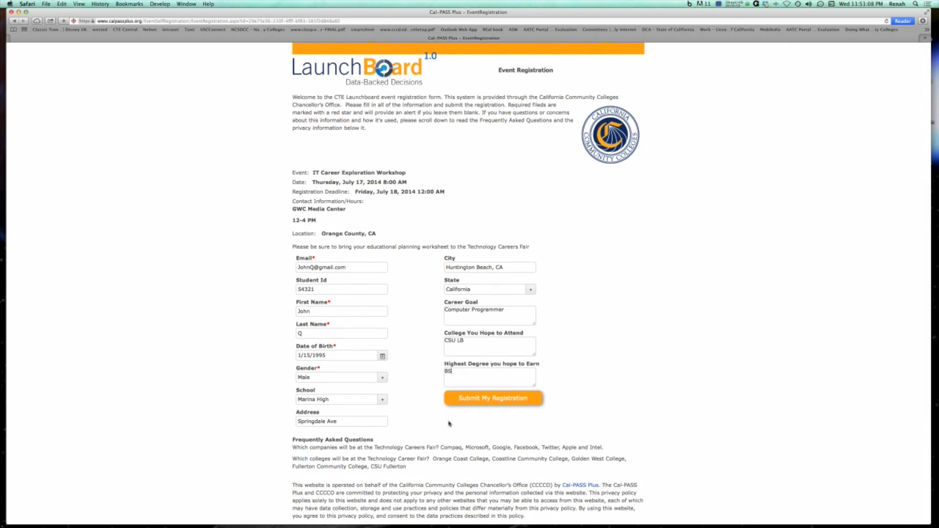
{"action": "scroll", "coordinate": [448, 422], "scroll_direction": "down", "scroll_amount": 2}
{"action": "scroll", "coordinate": [448, 423], "scroll_direction": "down", "scroll_amount": 5}
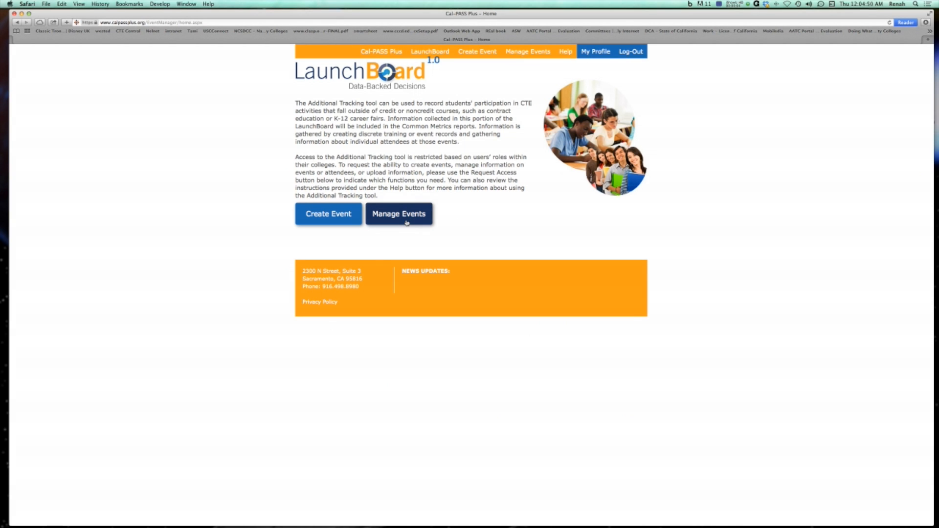
Open Manage Events and page through the event list to the last page.
{"action": "left_click", "coordinate": [405, 222]}
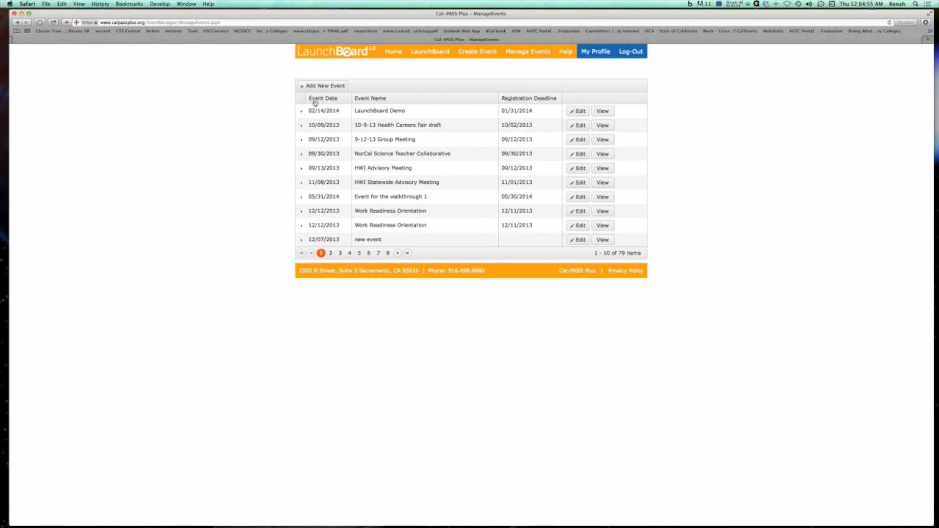
{"action": "left_click", "coordinate": [331, 252]}
{"action": "left_click", "coordinate": [340, 253]}
{"action": "left_click", "coordinate": [350, 253]}
{"action": "left_click", "coordinate": [359, 253]}
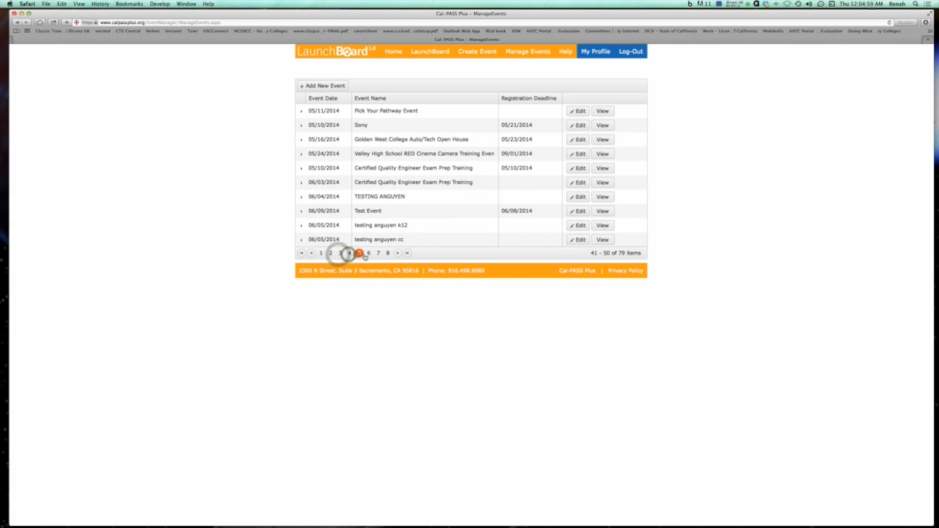
{"action": "left_click", "coordinate": [369, 253]}
{"action": "left_click", "coordinate": [378, 252]}
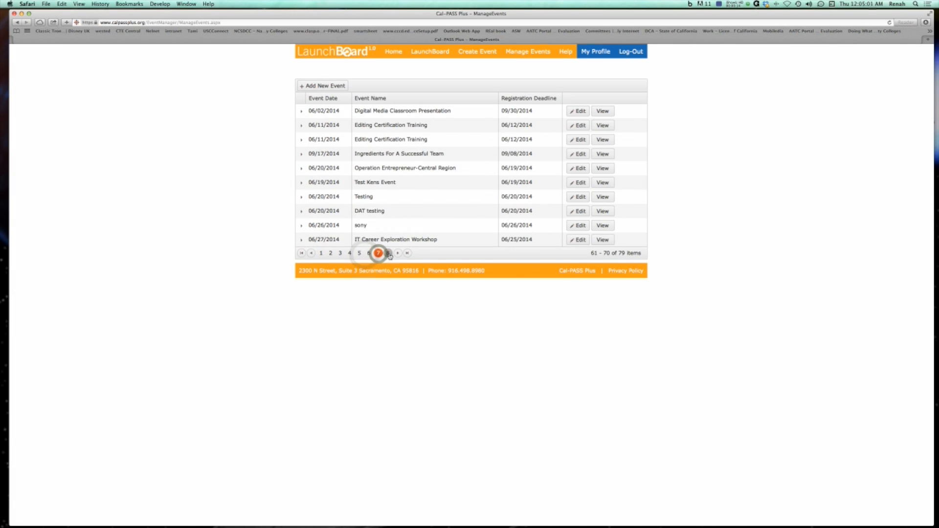
{"action": "left_click", "coordinate": [388, 253]}
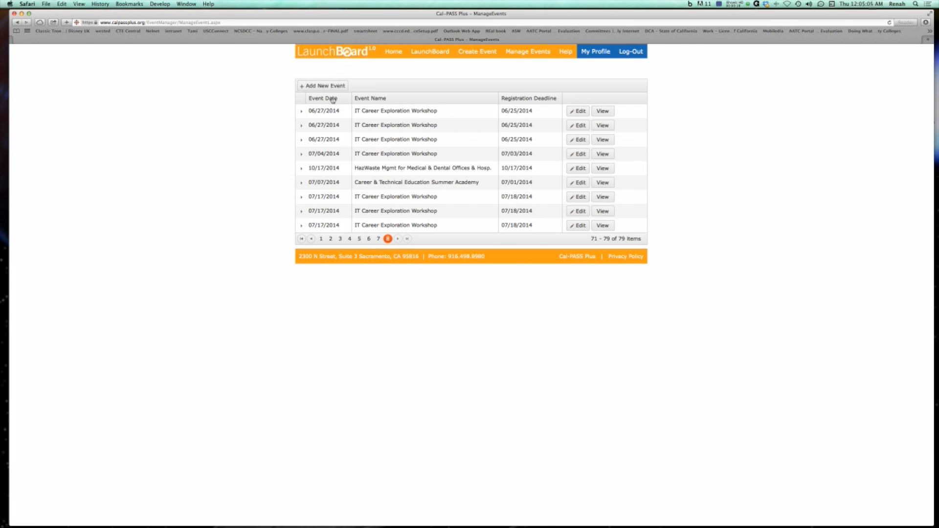
Sort the events by registration deadline, then view and close the last workshop event's details.
{"action": "left_click", "coordinate": [512, 99]}
{"action": "left_click", "coordinate": [513, 99]}
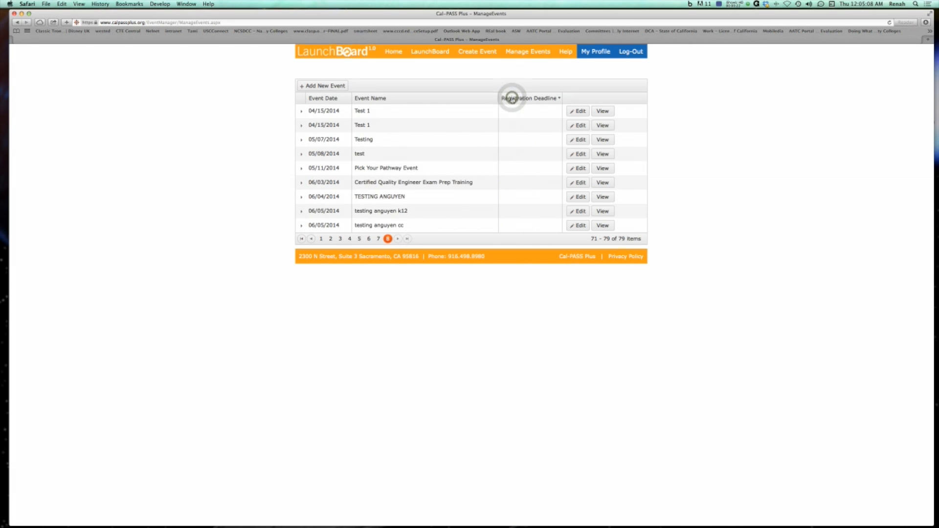
{"action": "left_click", "coordinate": [512, 99]}
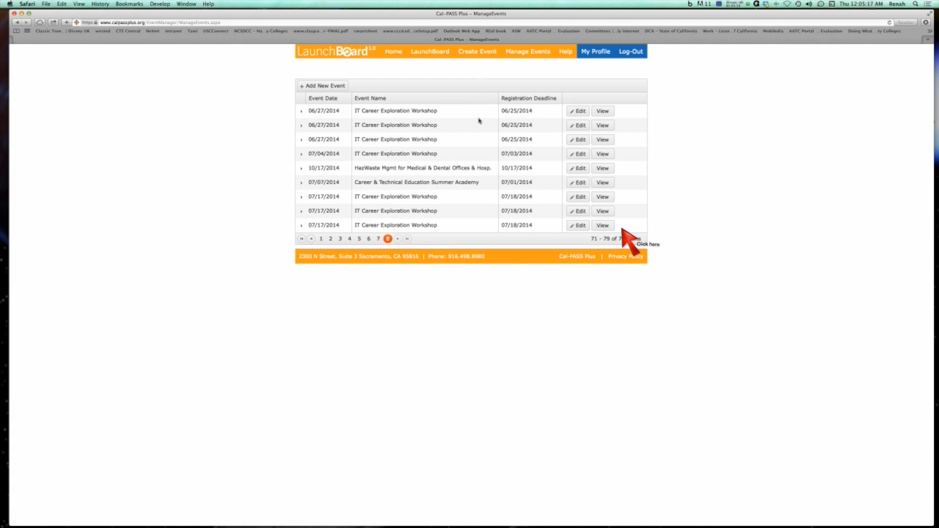
{"action": "left_click", "coordinate": [602, 226]}
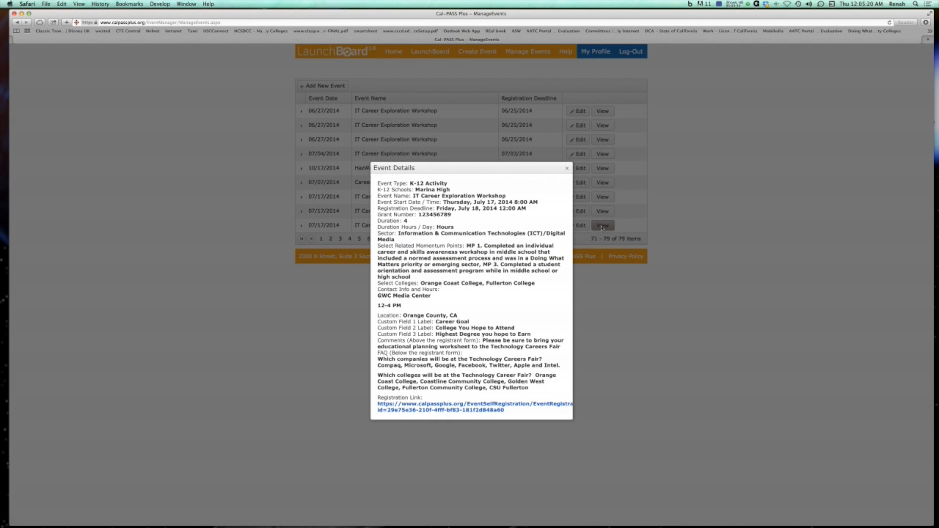
{"action": "left_click", "coordinate": [566, 169]}
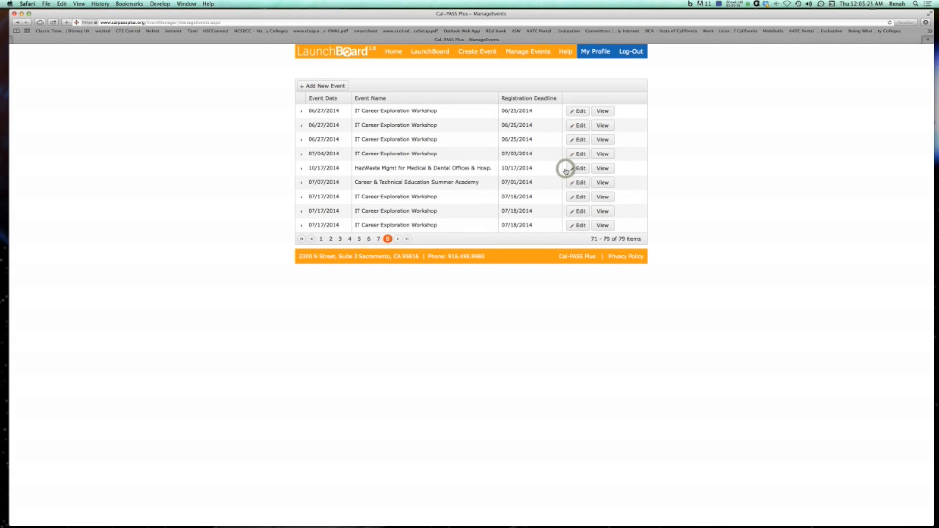
Edit the last IT Career Exploration Workshop event to add Golden West College to its colleges and update it.
{"action": "left_click", "coordinate": [580, 226]}
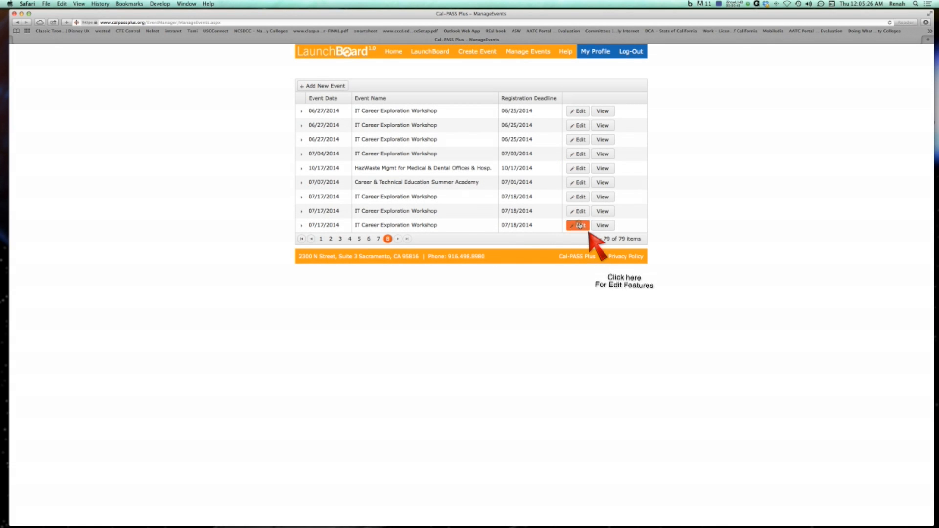
{"action": "left_click_drag", "start_coordinate": [534, 122], "coordinate": [534, 58]}
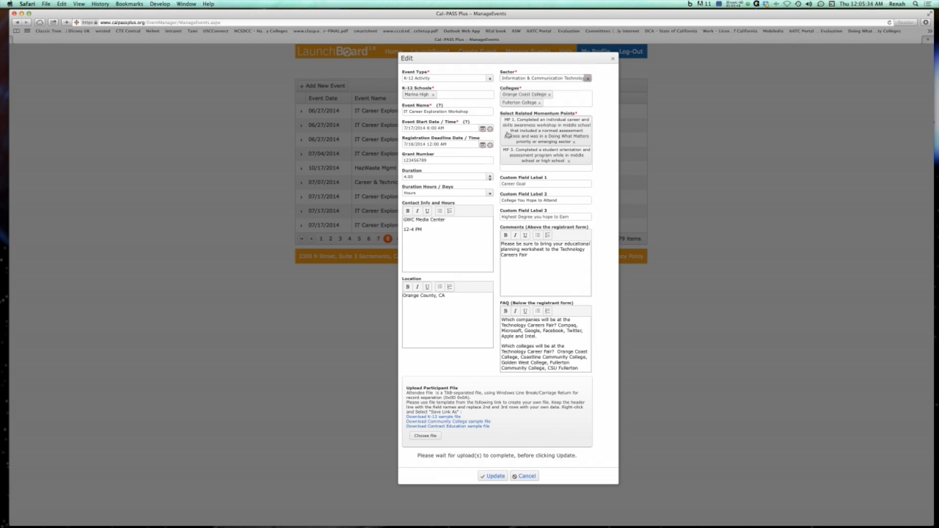
{"action": "left_click", "coordinate": [554, 167]}
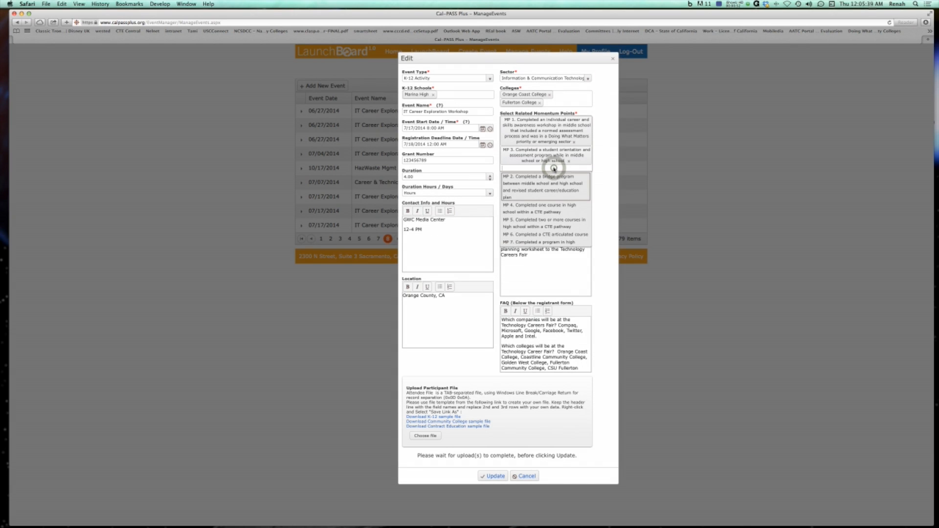
{"action": "left_click", "coordinate": [564, 106]}
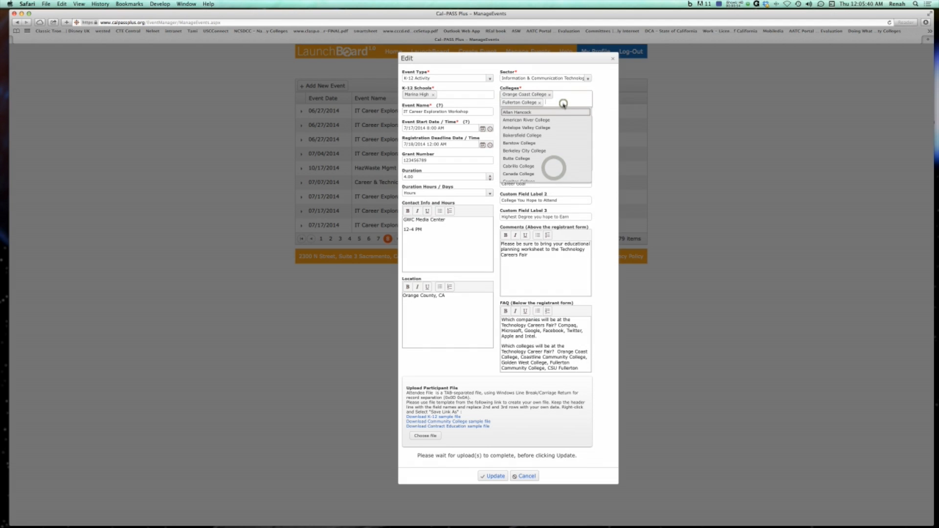
{"action": "type", "text": "g"}
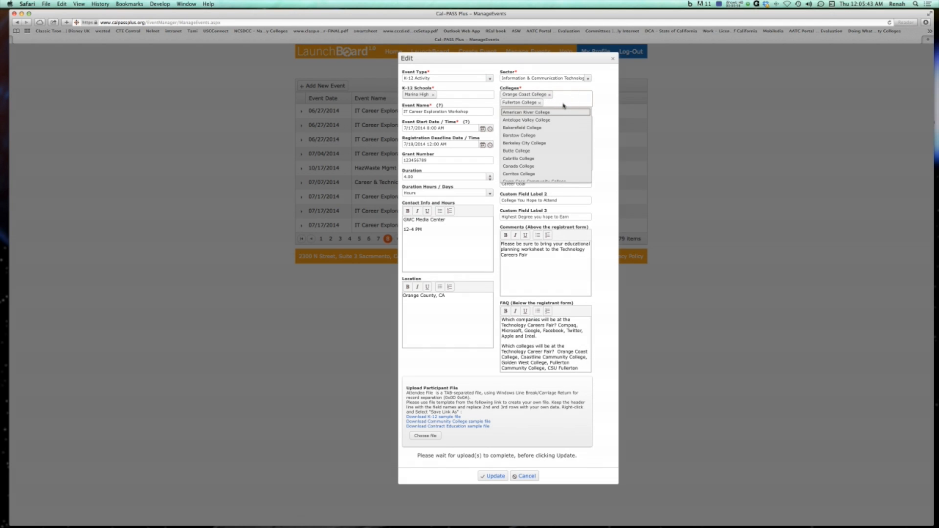
{"action": "key", "text": "BackSpace"}
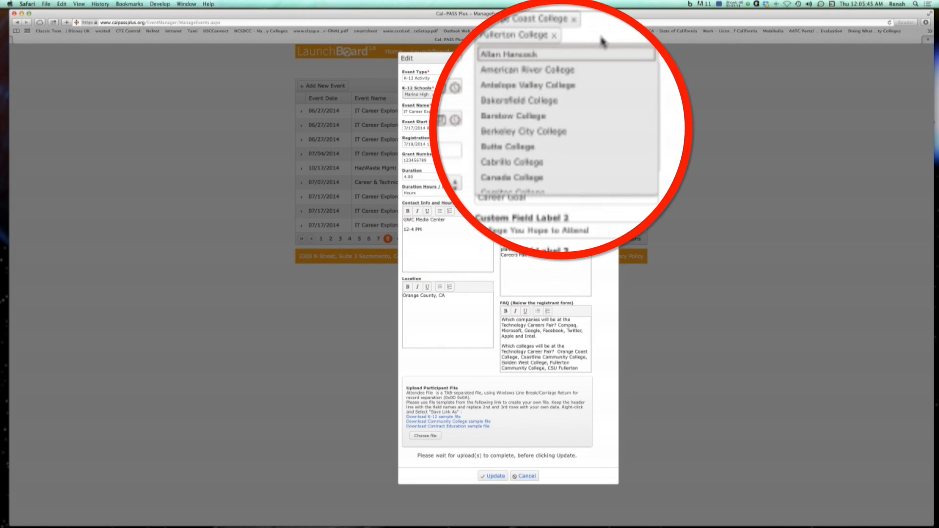
{"action": "scroll", "coordinate": [556, 113], "scroll_direction": "down", "scroll_amount": 10}
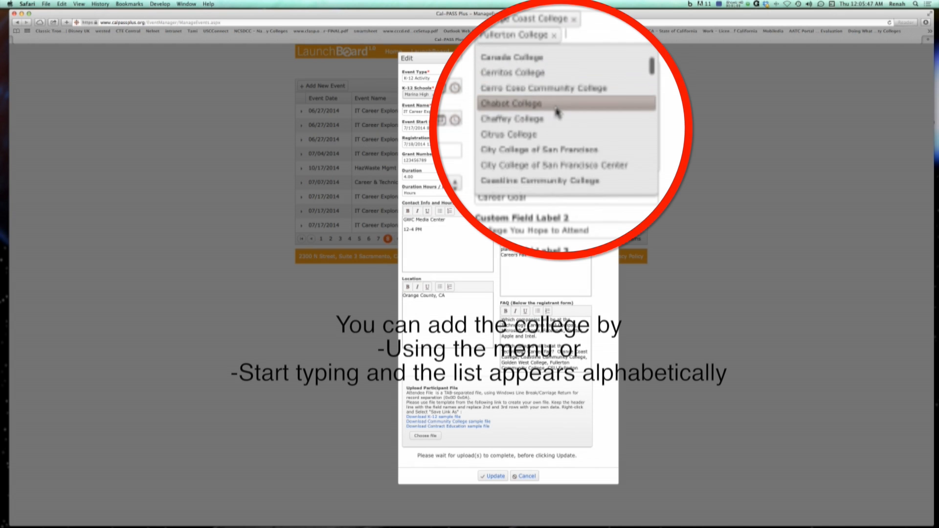
{"action": "scroll", "coordinate": [541, 141], "scroll_direction": "down", "scroll_amount": 6}
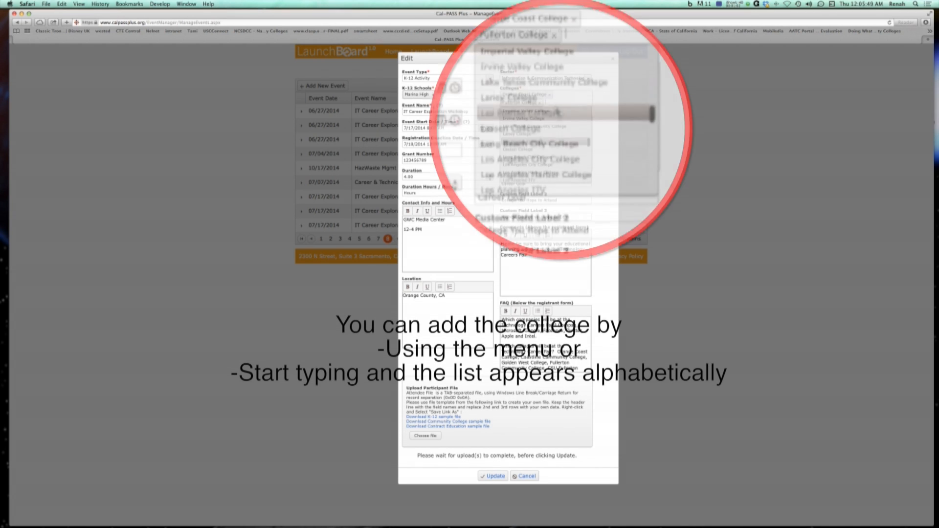
{"action": "left_click", "coordinate": [537, 134]}
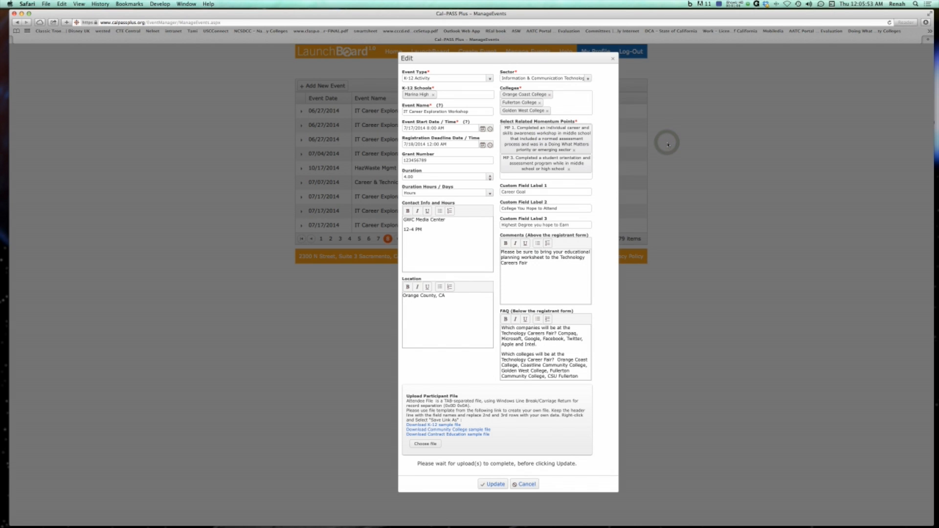
{"action": "left_click", "coordinate": [493, 484]}
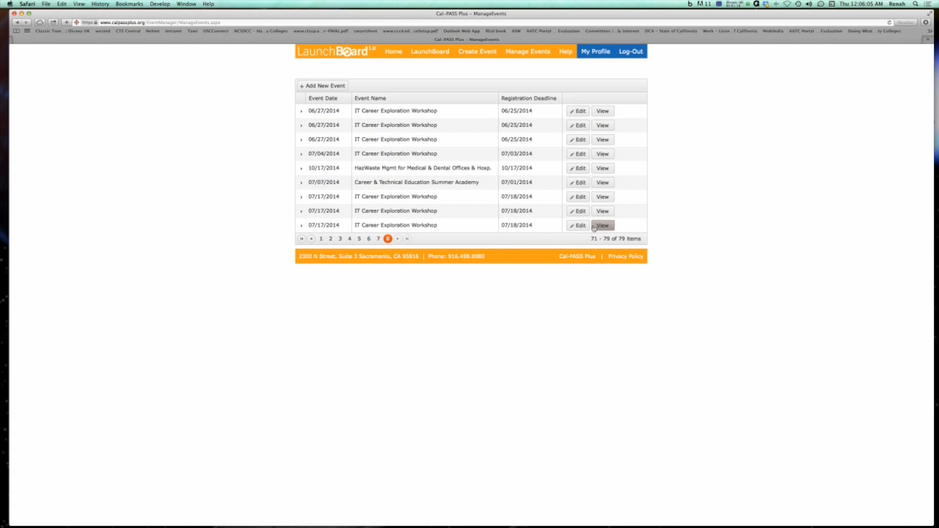
Reopen the event editor and download the Community College sample attendee file.
{"action": "left_click", "coordinate": [577, 226]}
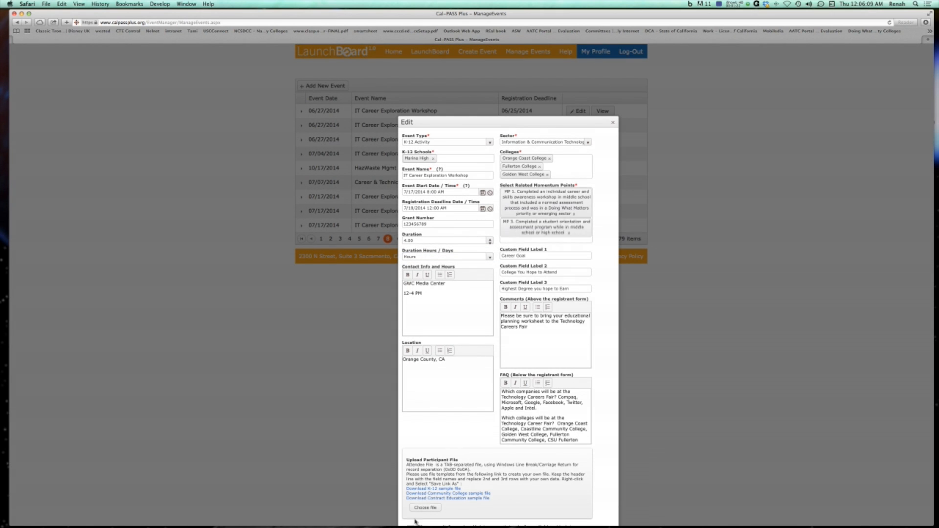
{"action": "scroll", "coordinate": [448, 489], "scroll_direction": "down", "scroll_amount": 2}
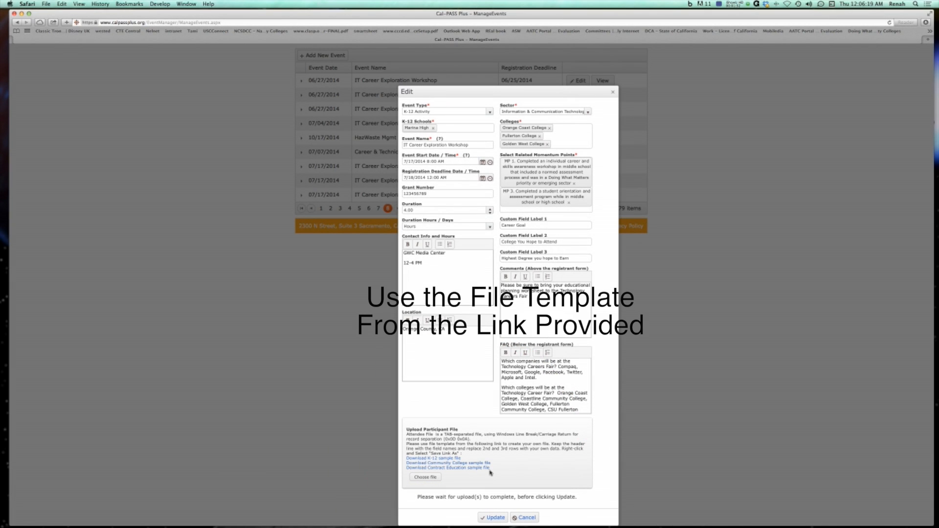
{"action": "left_click", "coordinate": [449, 460]}
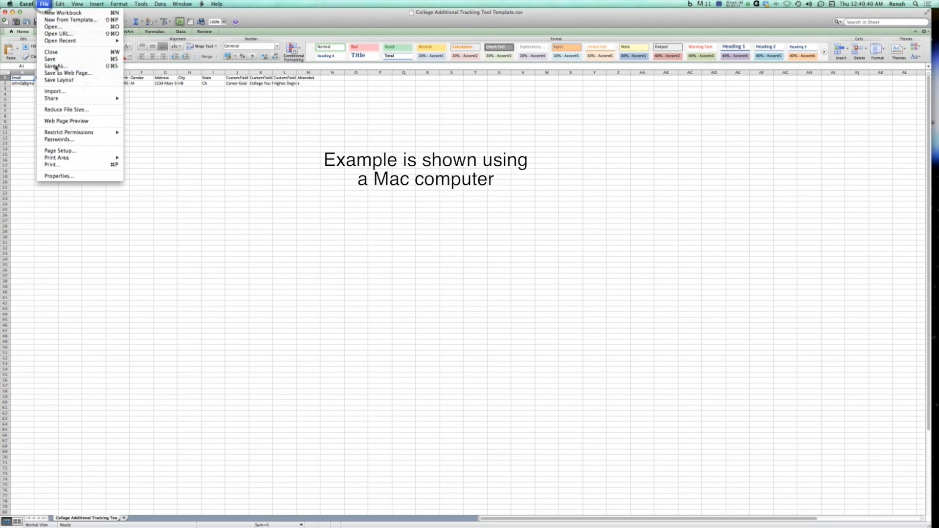
In Excel, save the attendee template in Comma Separated Values (.csv) format.
{"action": "left_click", "coordinate": [56, 66]}
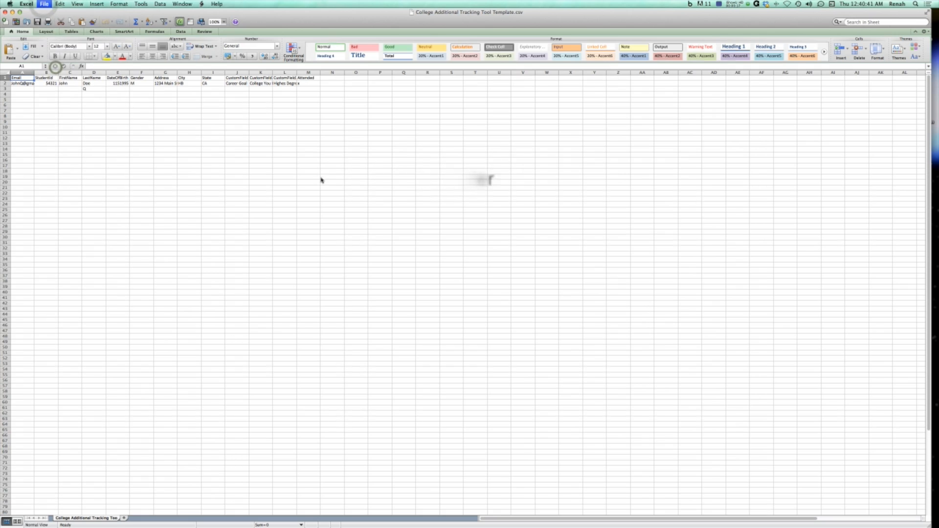
{"action": "left_click", "coordinate": [437, 154]}
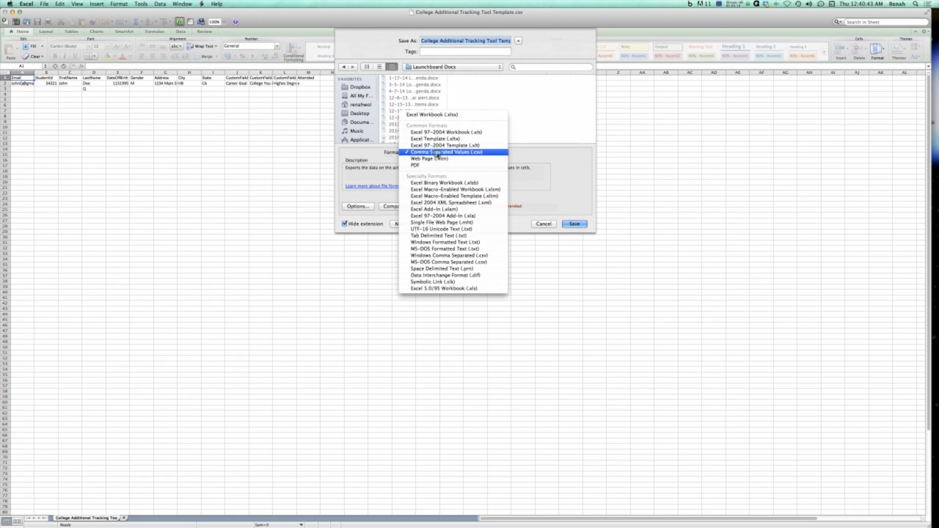
{"action": "left_click", "coordinate": [465, 236]}
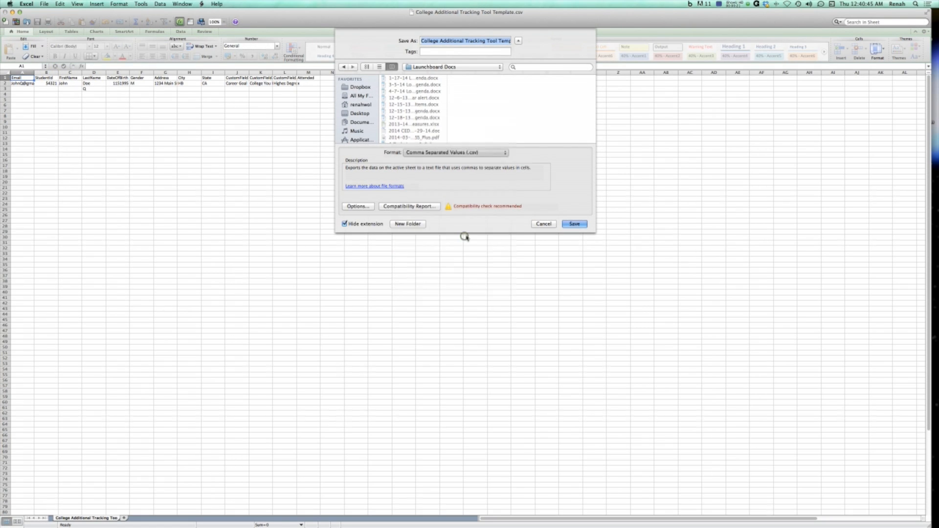
{"action": "left_click", "coordinate": [575, 224]}
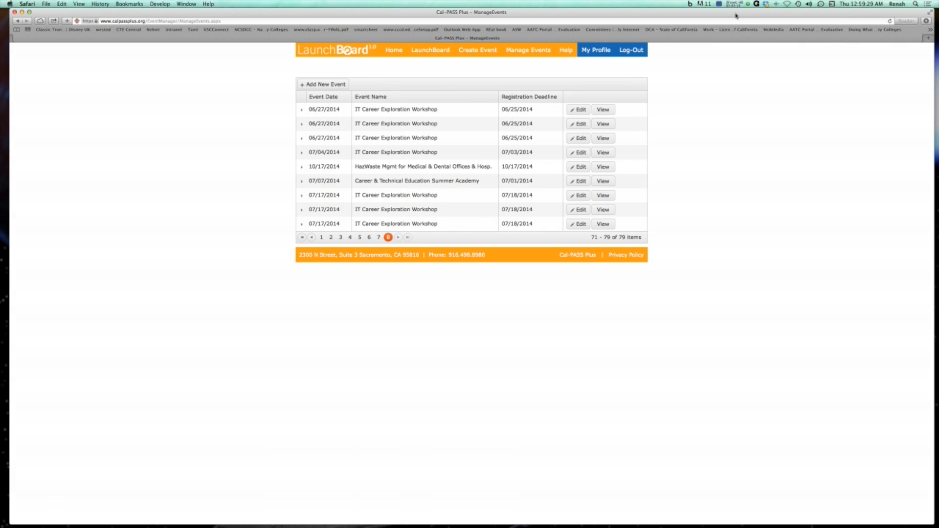
Expand the last workshop event to show its attendee list.
{"action": "left_click", "coordinate": [603, 224]}
{"action": "left_click", "coordinate": [604, 225]}
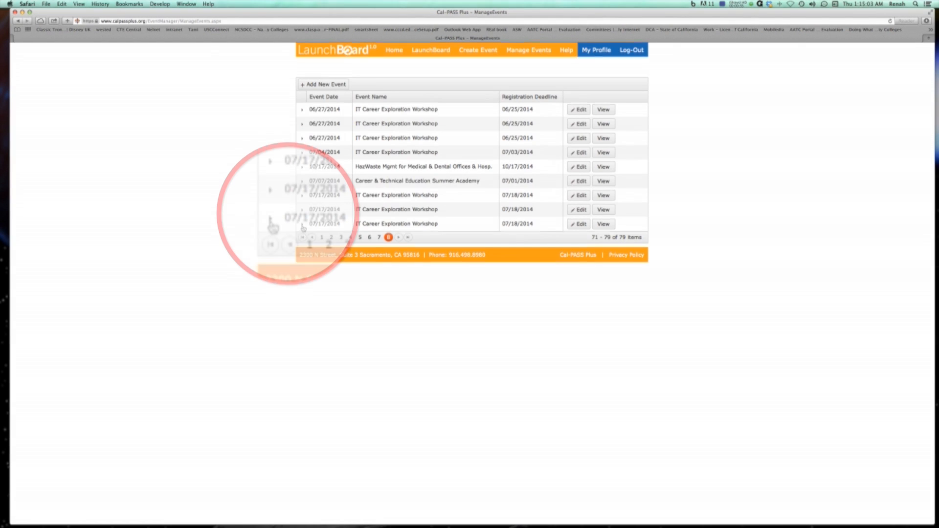
{"action": "left_click", "coordinate": [270, 221]}
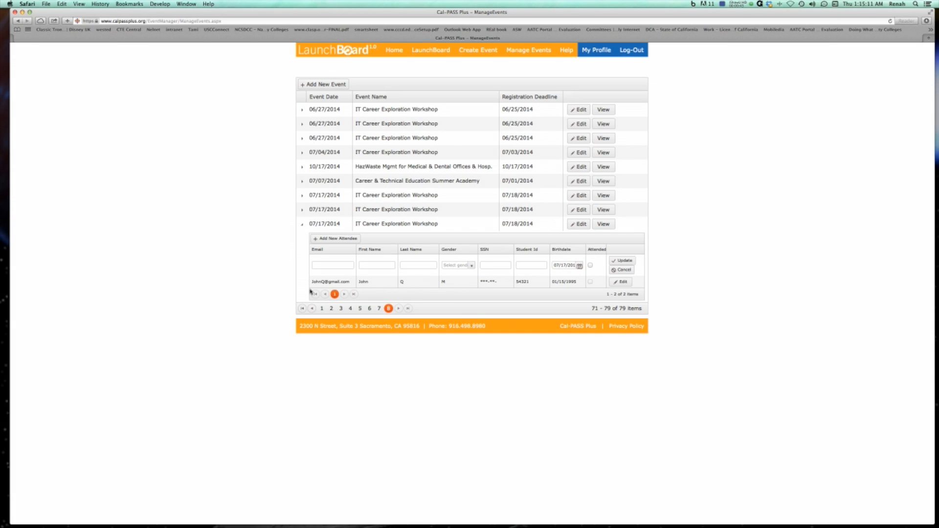
Edit the attendee's record to mark them as attended and update it.
{"action": "left_click", "coordinate": [621, 282]}
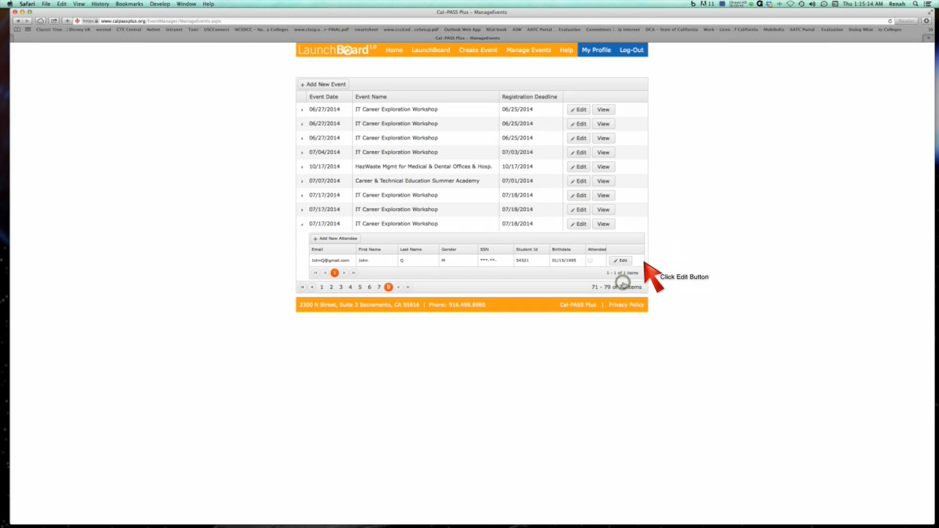
{"action": "left_click", "coordinate": [625, 265]}
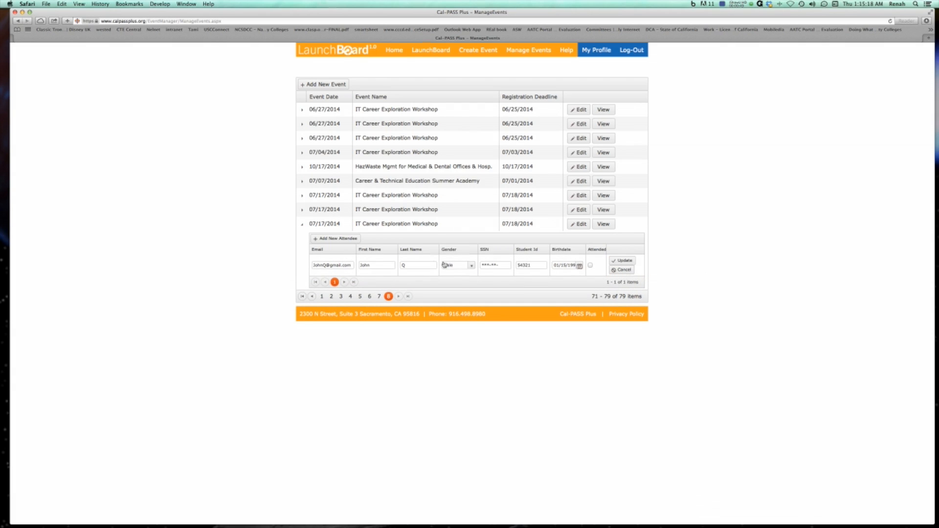
{"action": "left_click", "coordinate": [365, 265]}
{"action": "left_click", "coordinate": [591, 265]}
{"action": "left_click", "coordinate": [617, 261]}
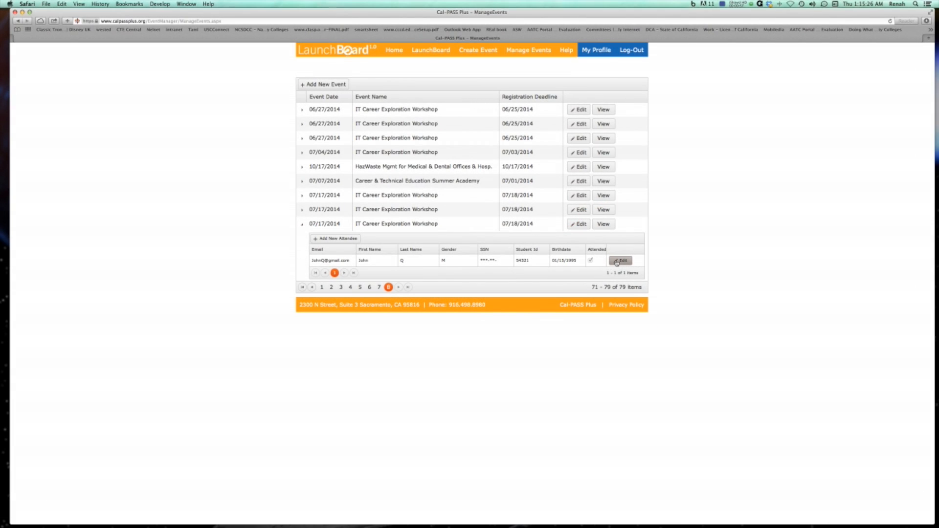
Open a blank new-attendee row for the last workshop event, then open and close the Add New Event form.
{"action": "left_click", "coordinate": [345, 239]}
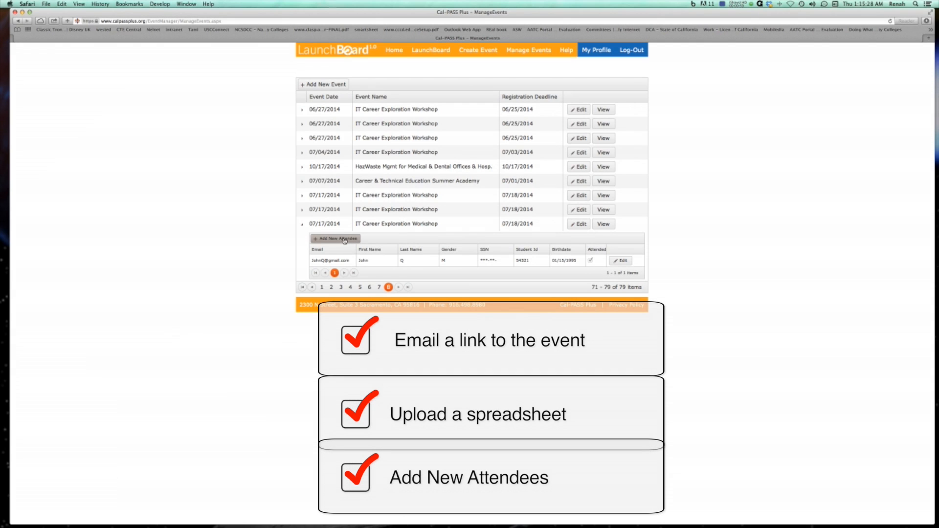
{"action": "left_click", "coordinate": [344, 238]}
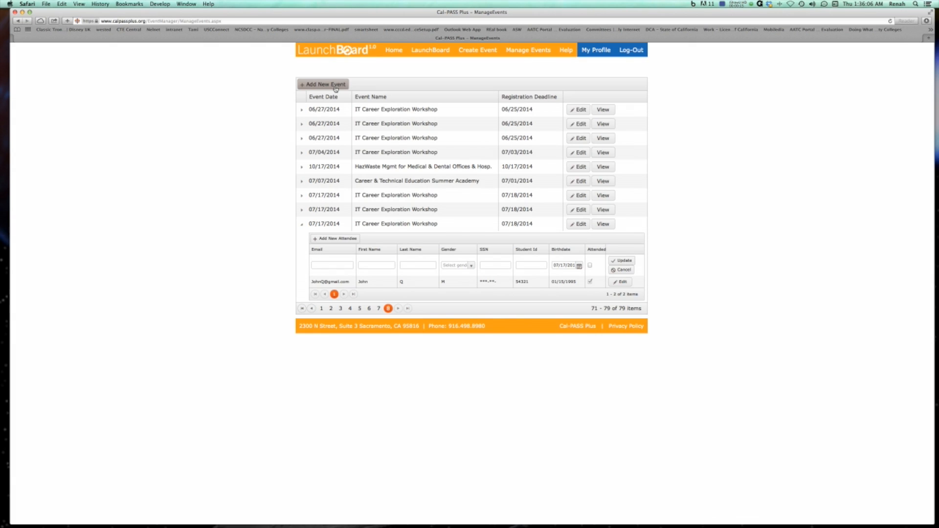
{"action": "left_click", "coordinate": [336, 89]}
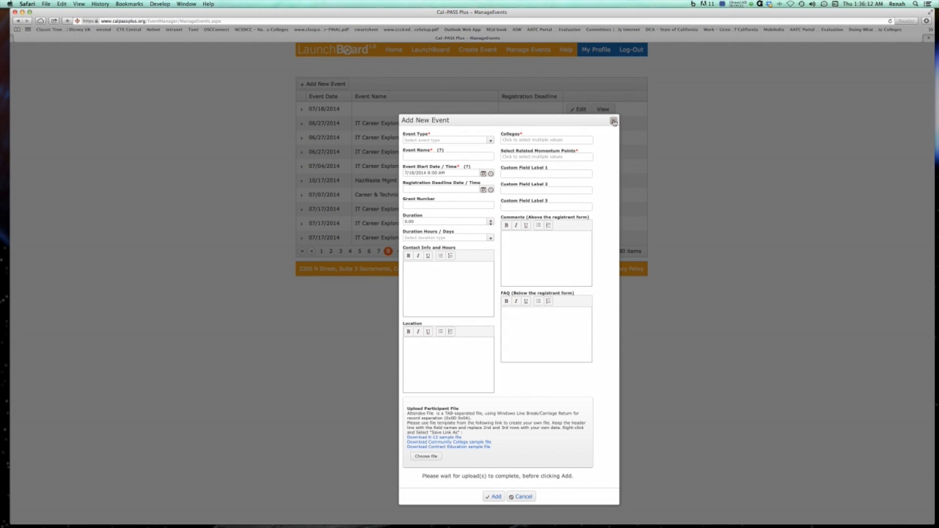
{"action": "left_click", "coordinate": [614, 122]}
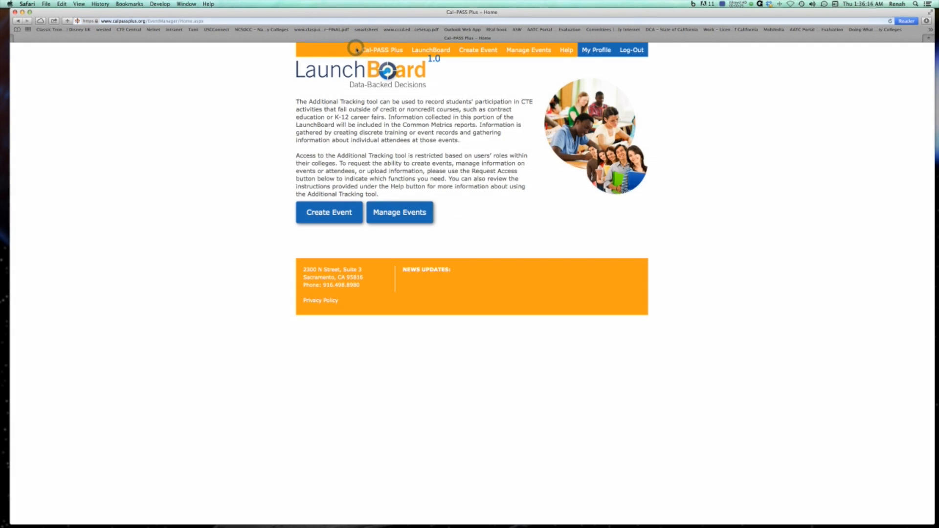
Open the Common Metrics section from the LaunchBoard home and select Coastline Community College as the college.
{"action": "left_click", "coordinate": [427, 51]}
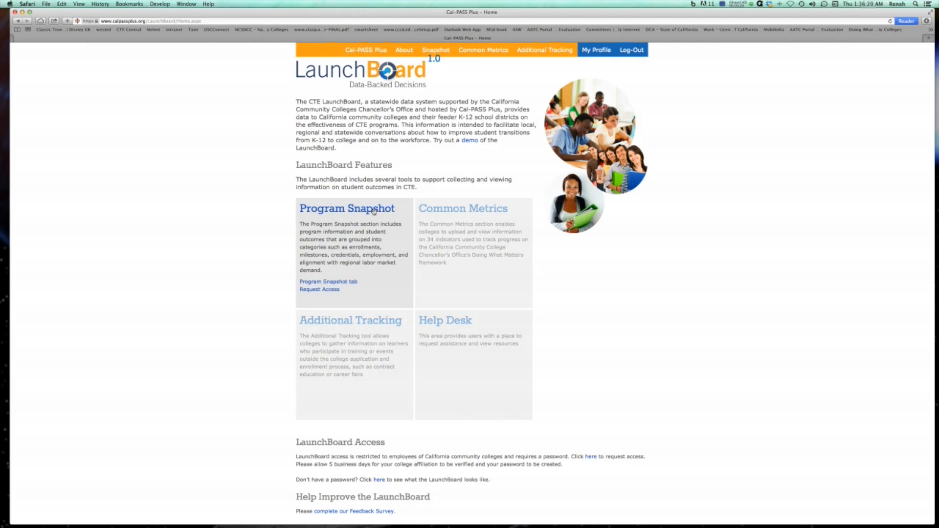
{"action": "left_click", "coordinate": [453, 213]}
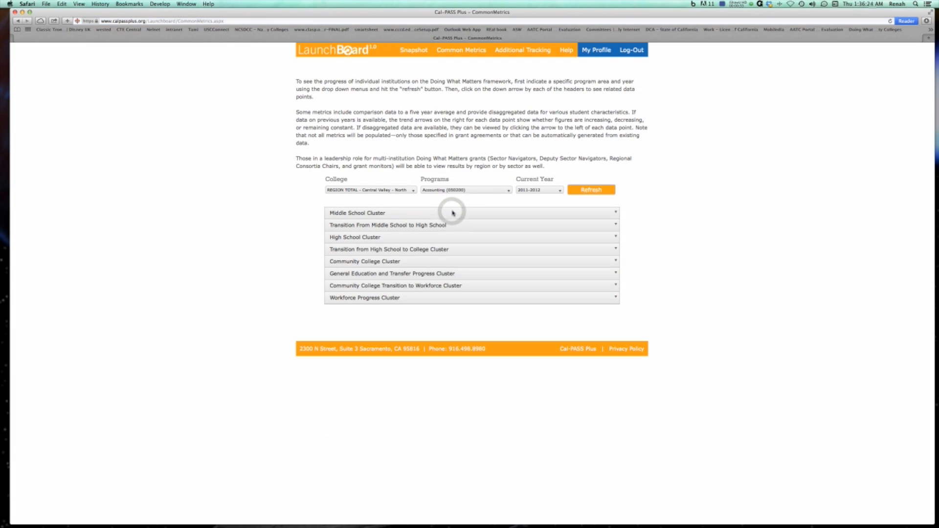
{"action": "left_click", "coordinate": [410, 191]}
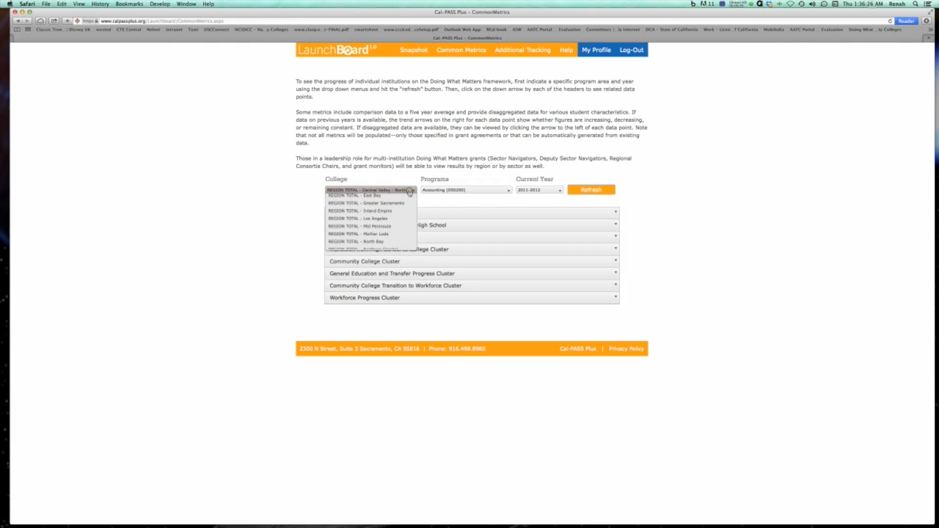
{"action": "scroll", "coordinate": [396, 254], "scroll_direction": "down", "scroll_amount": 4}
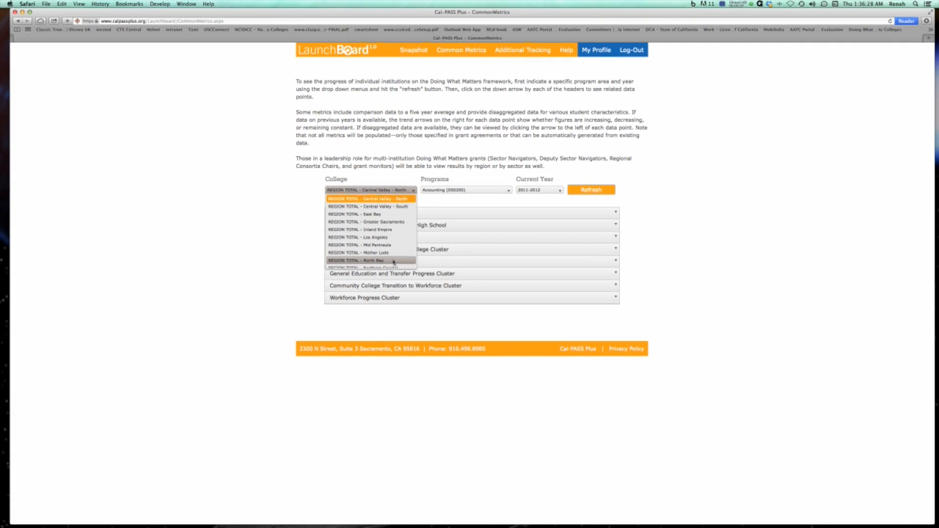
{"action": "scroll", "coordinate": [394, 262], "scroll_direction": "down", "scroll_amount": 5}
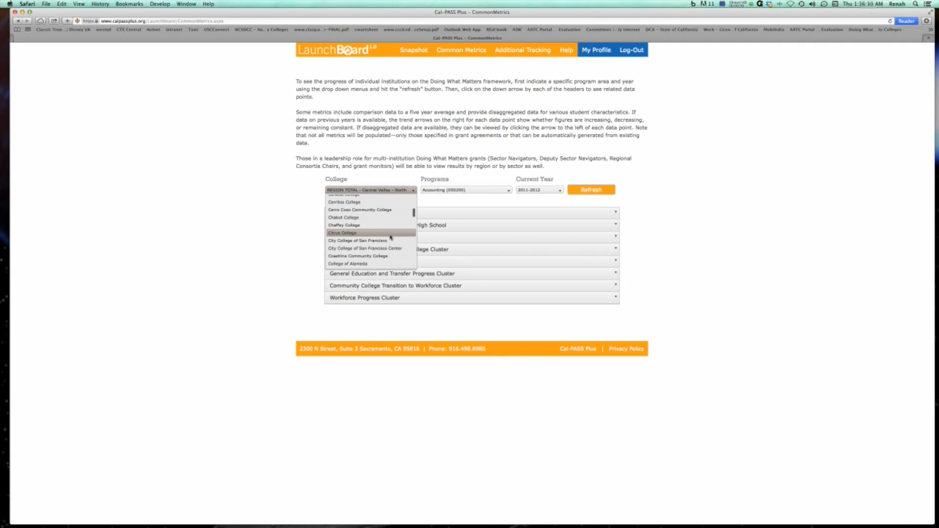
{"action": "left_click", "coordinate": [388, 256]}
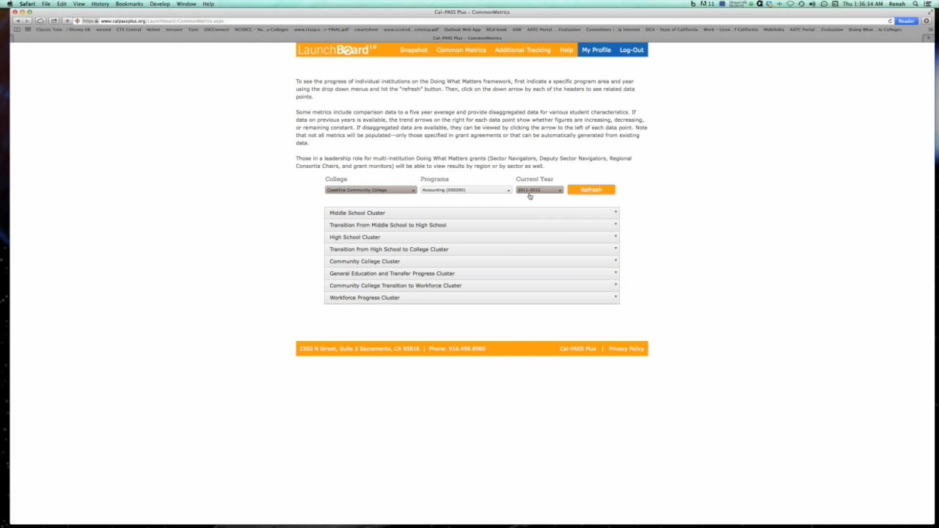
Switch to the Additional Tracking home page and then back to the LaunchBoard home page.
{"action": "left_click", "coordinate": [522, 51]}
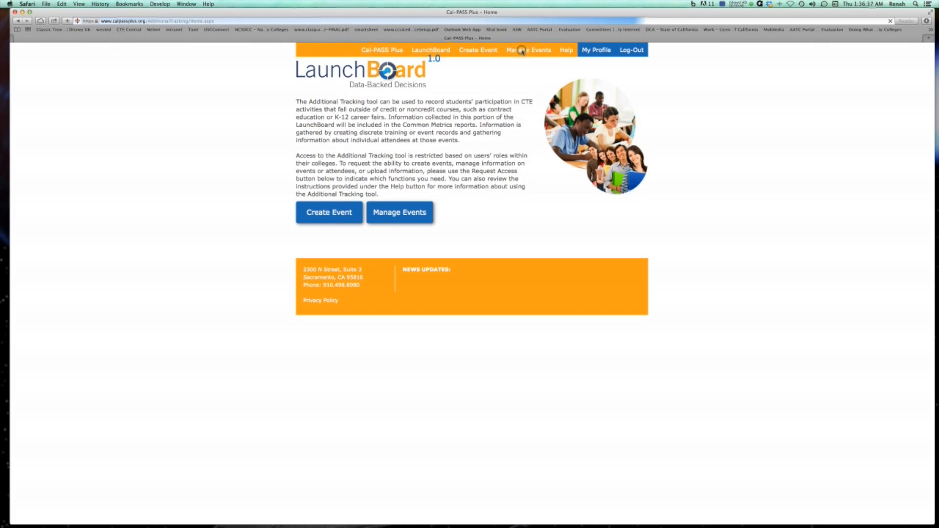
{"action": "left_click", "coordinate": [431, 51]}
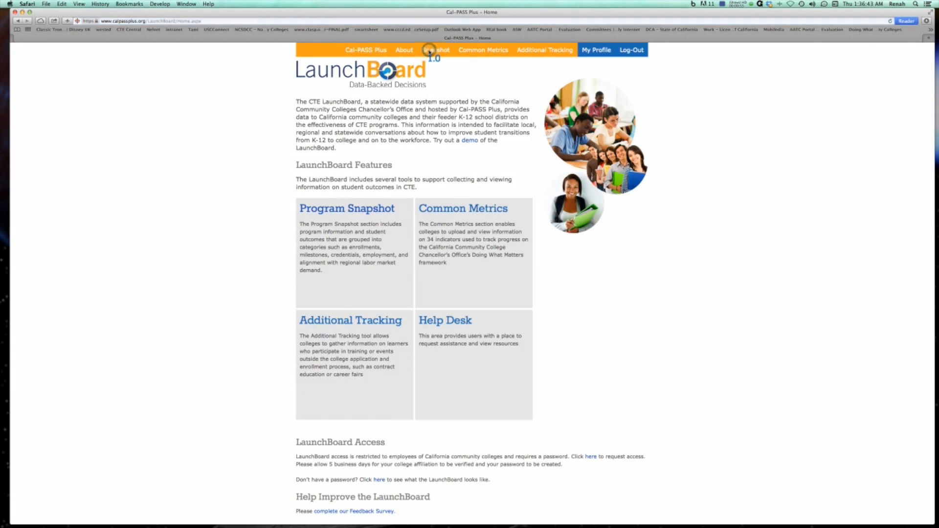